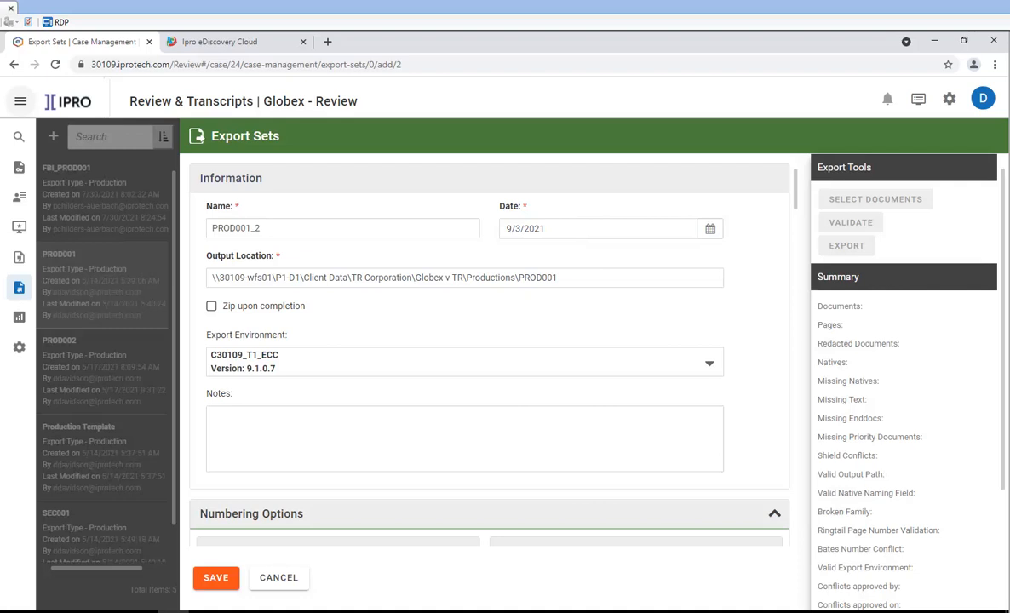
pyautogui.click(558, 278)
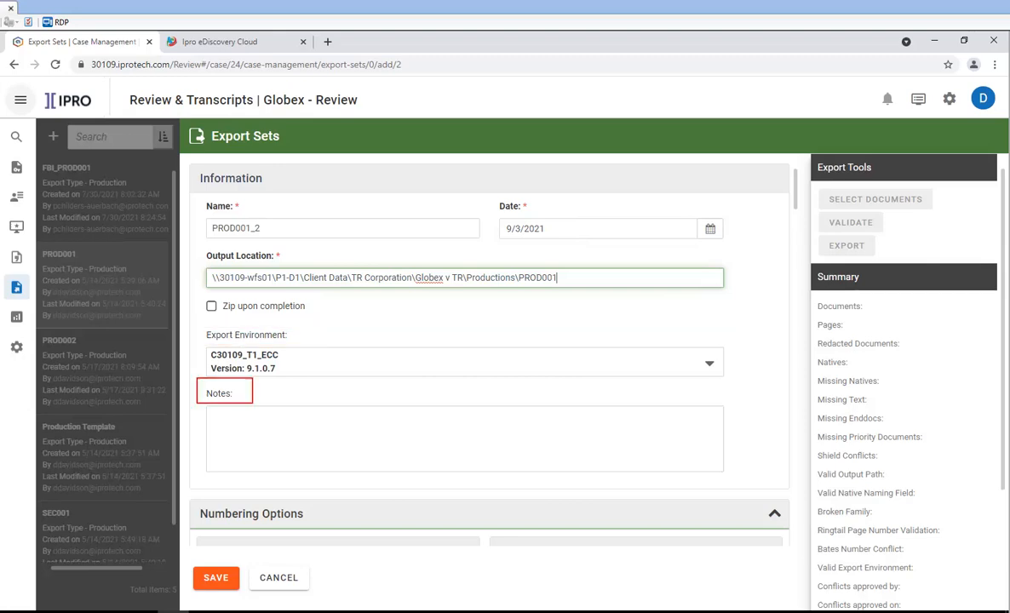
# Try to continue the Bates numbering from the previous export PROD001.
pyautogui.scroll(-4, 322, 215)
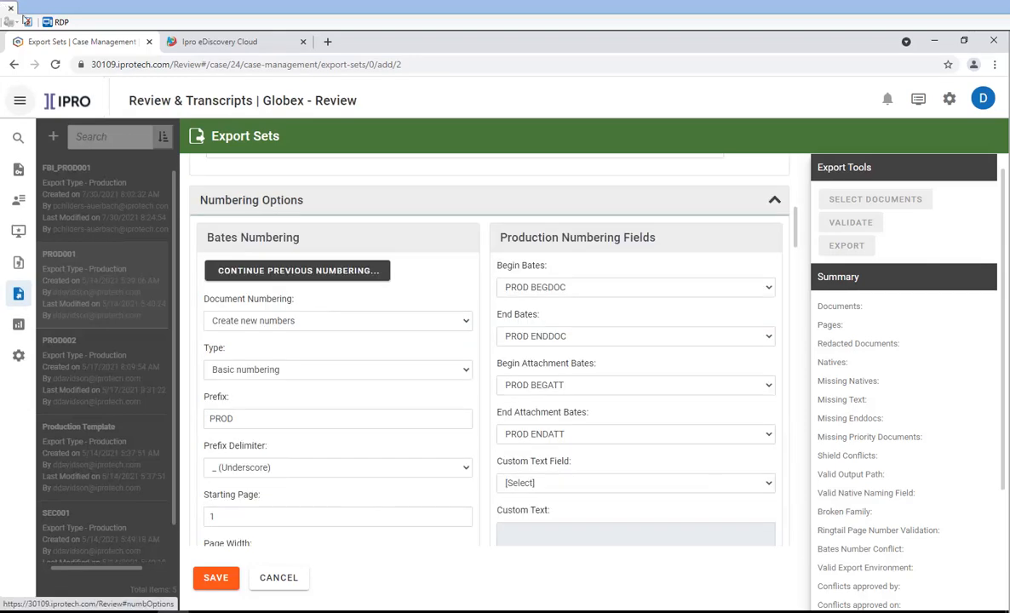
pyautogui.click(321, 213)
pyautogui.click(321, 213)
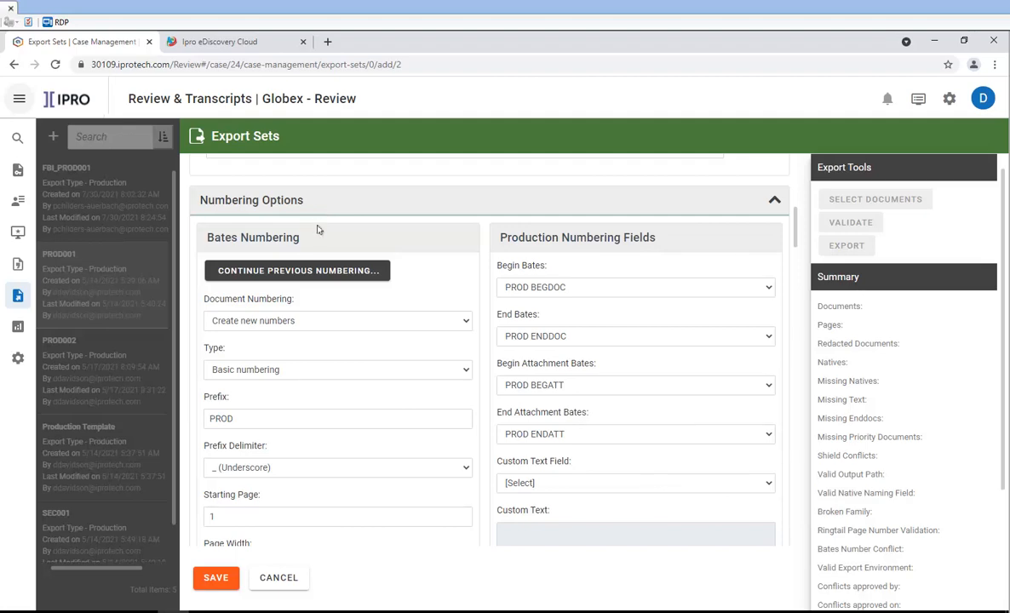
pyautogui.click(315, 270)
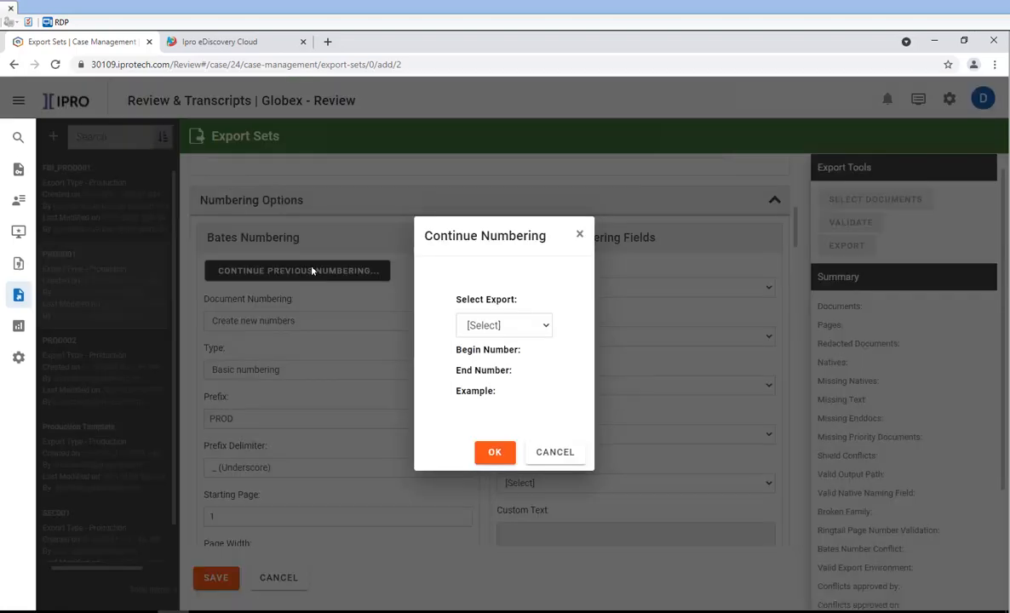
pyautogui.click(540, 325)
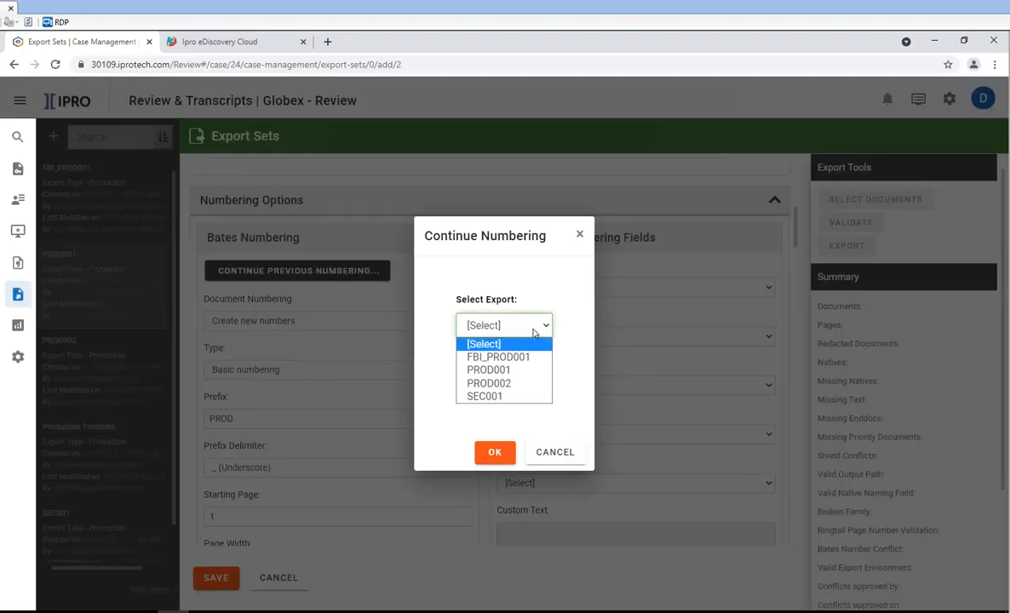
pyautogui.click(501, 370)
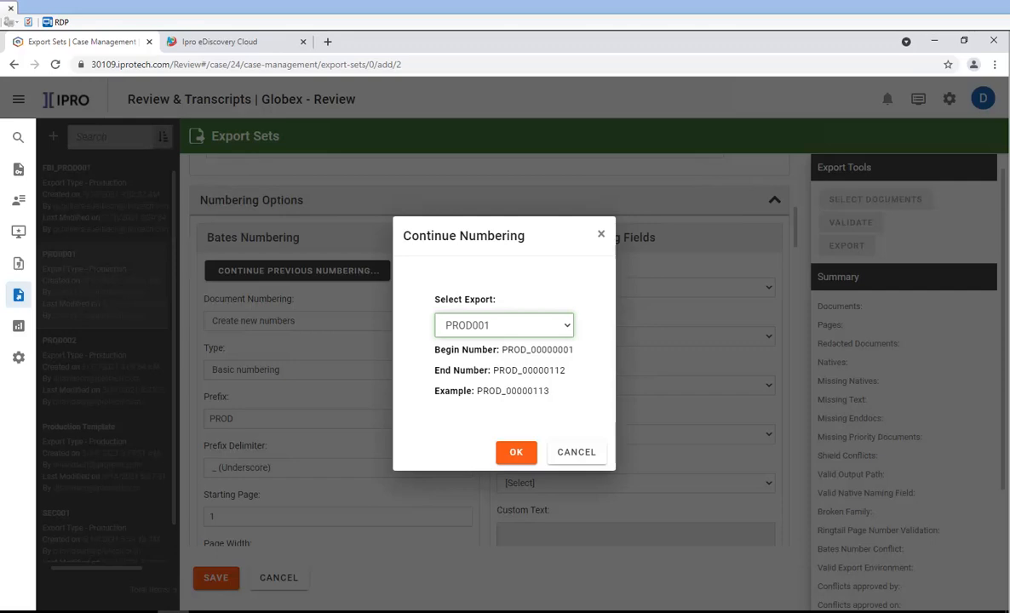
pyautogui.click(516, 451)
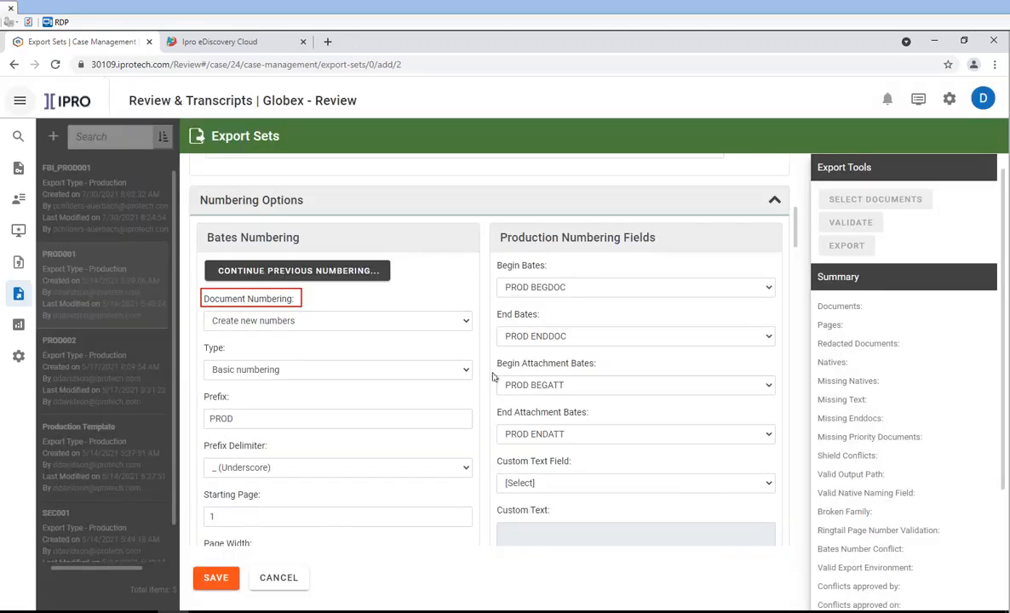
# Try the Use image priority option for document numbering and return it to Create new numbers.
pyautogui.click(434, 321)
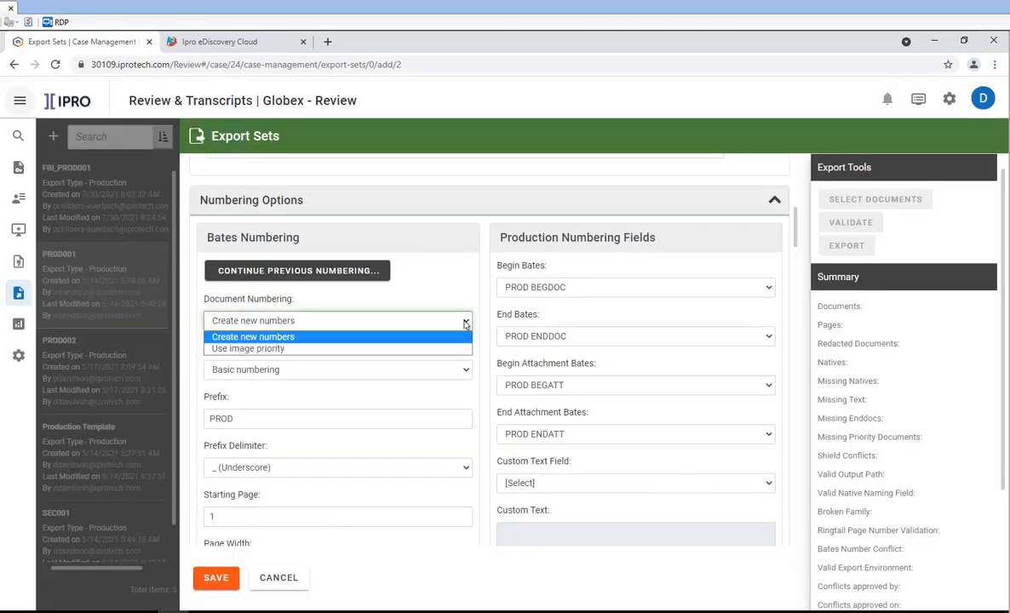
pyautogui.click(267, 349)
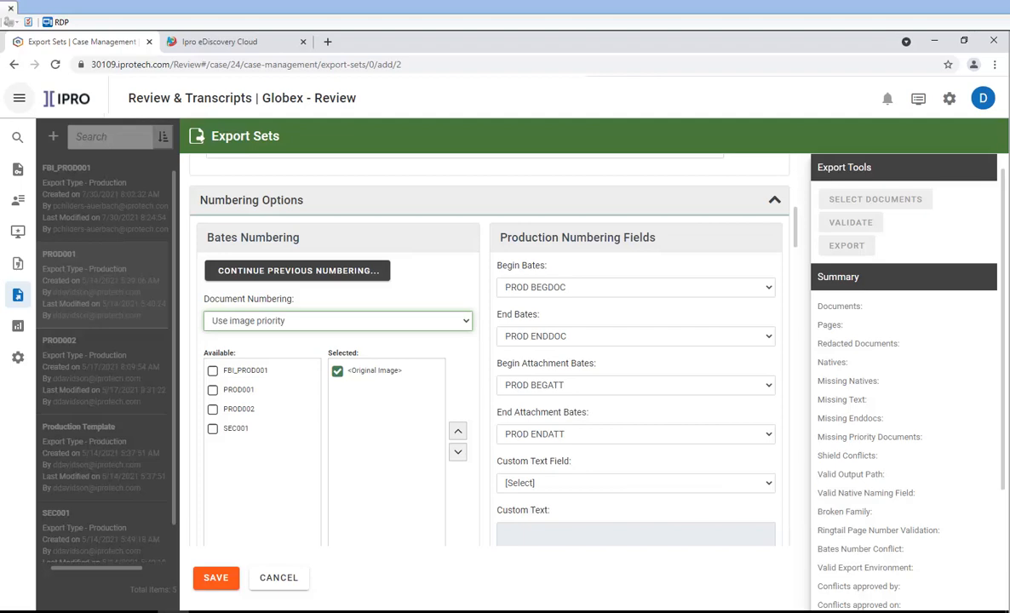
pyautogui.click(466, 322)
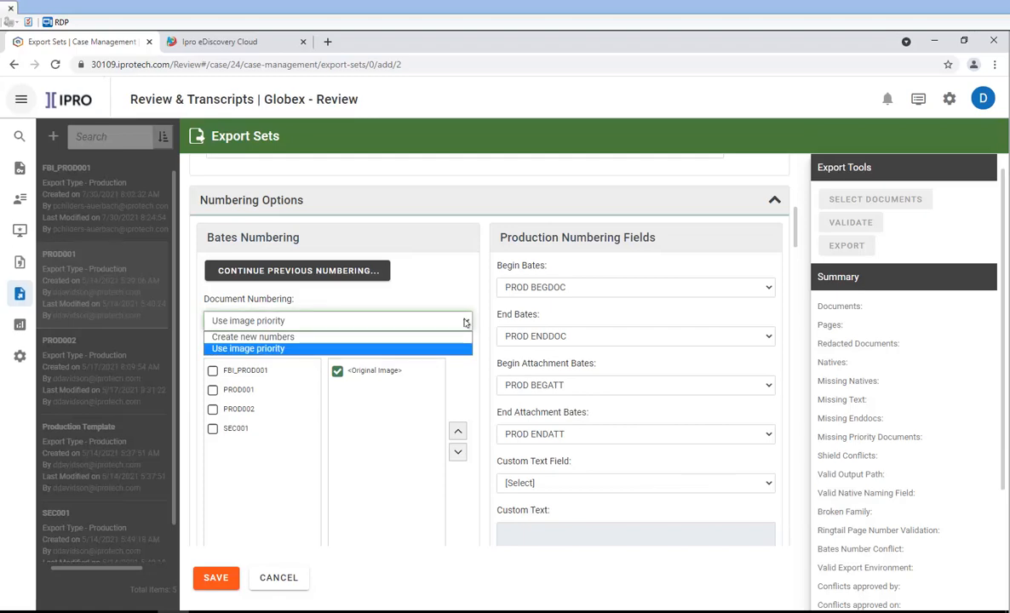
pyautogui.click(289, 337)
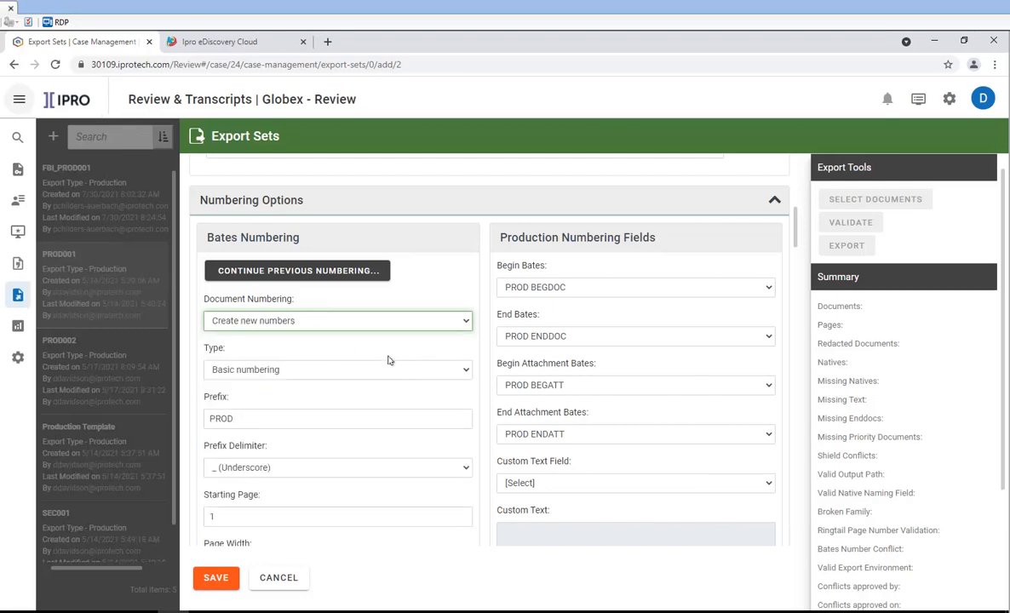
# Review the numbering type and prefix delimiter options, along with the Bates prefix and starting page fields.
pyautogui.click(466, 373)
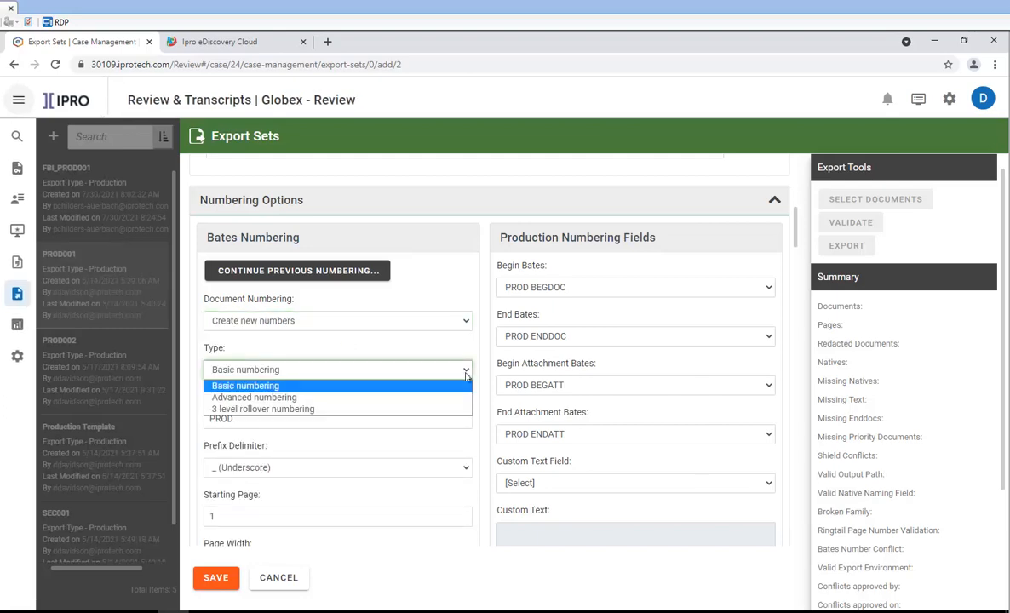
pyautogui.click(466, 375)
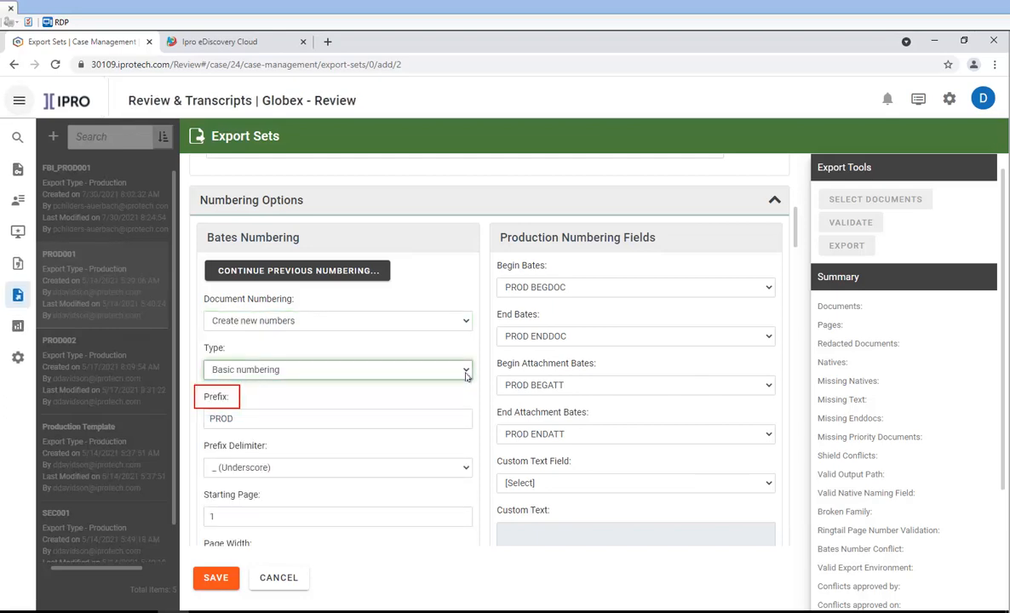
pyautogui.click(221, 418)
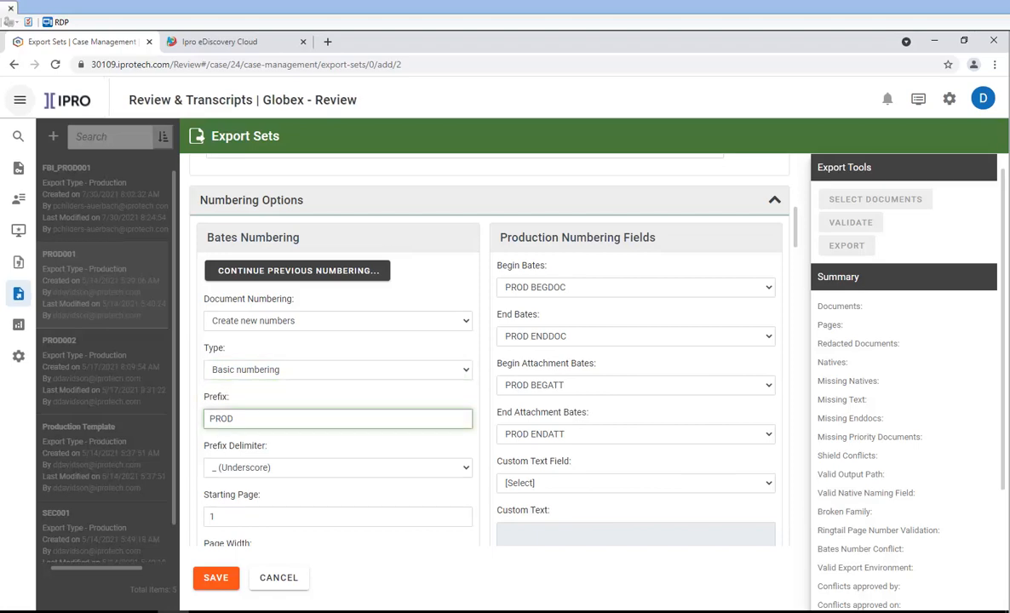
pyautogui.click(466, 468)
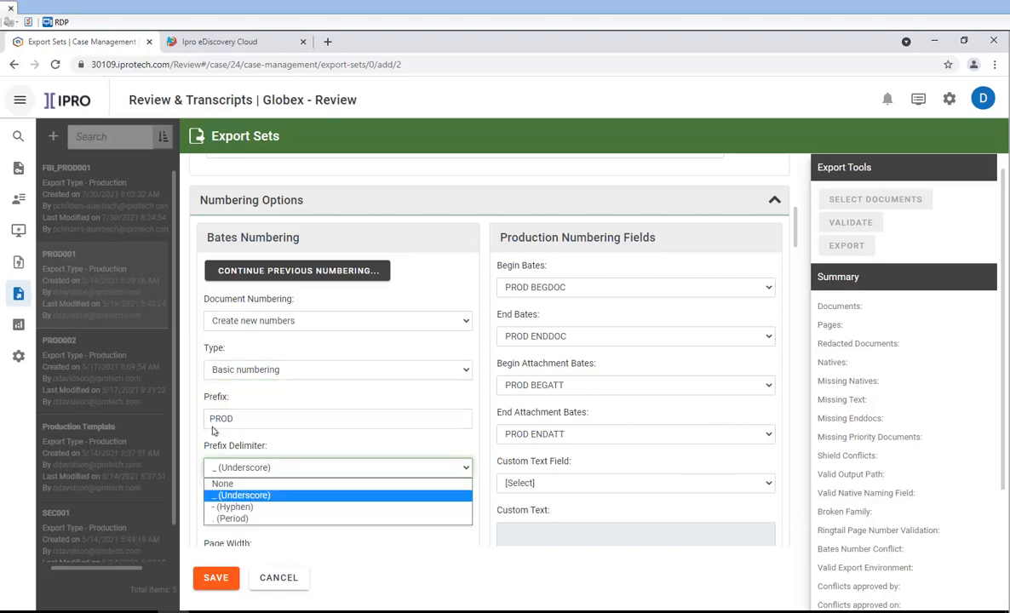
pyautogui.click(465, 473)
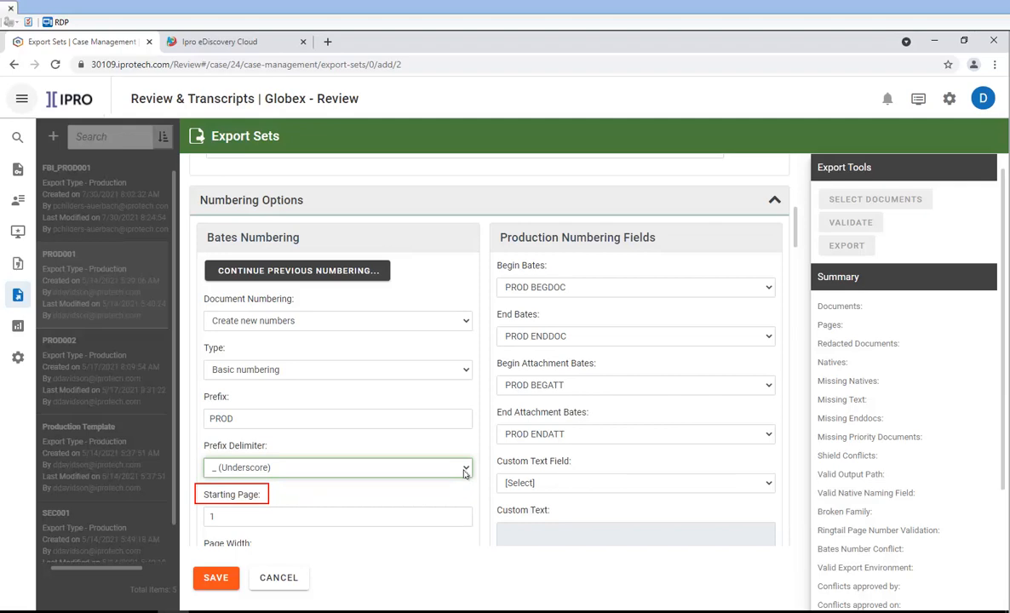
pyautogui.click(213, 516)
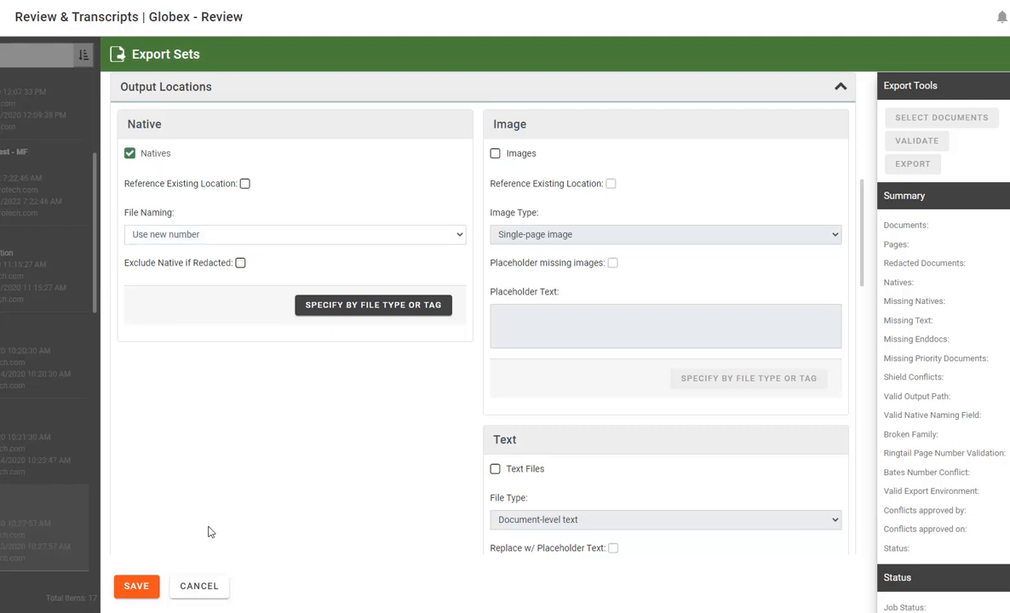
# Review the available file naming options for native output.
pyautogui.click(451, 235)
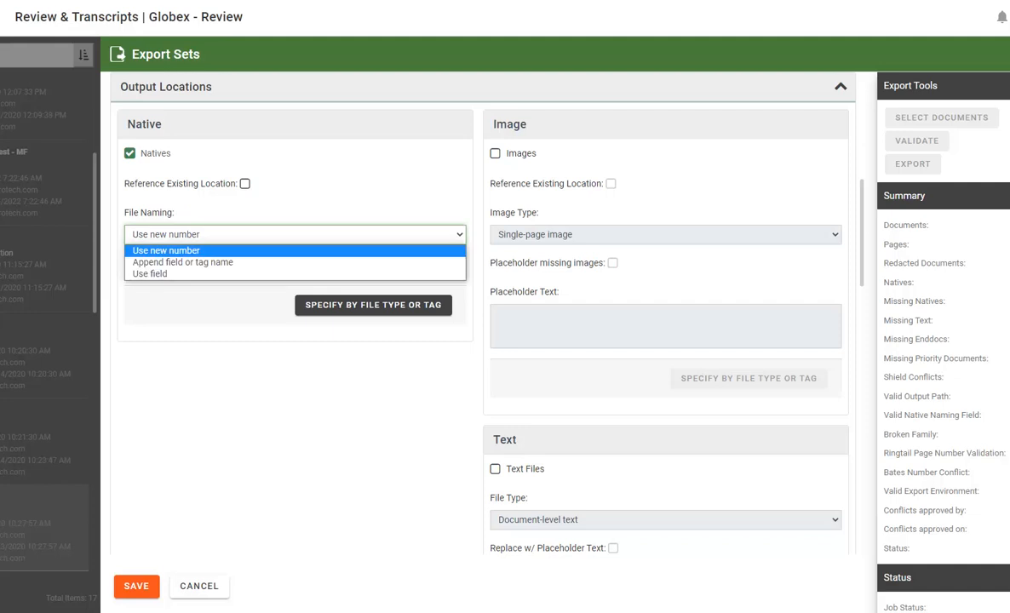
pyautogui.press('Escape')
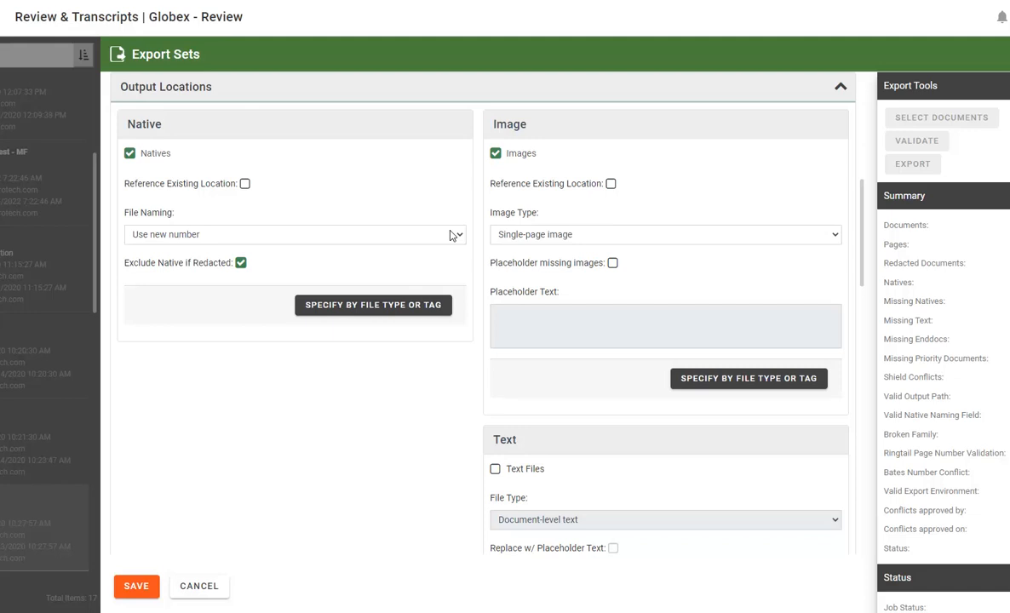
# Restrict native output to Microsoft Excel file types, searching the list for Excel, and view the Document Tag alternative.
pyautogui.click(339, 310)
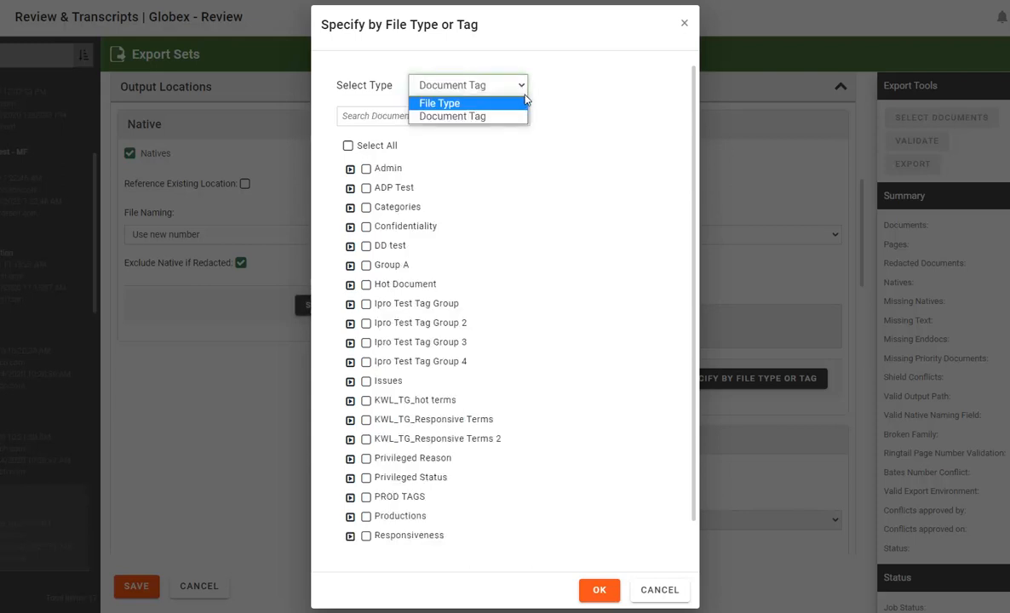
pyautogui.click(498, 102)
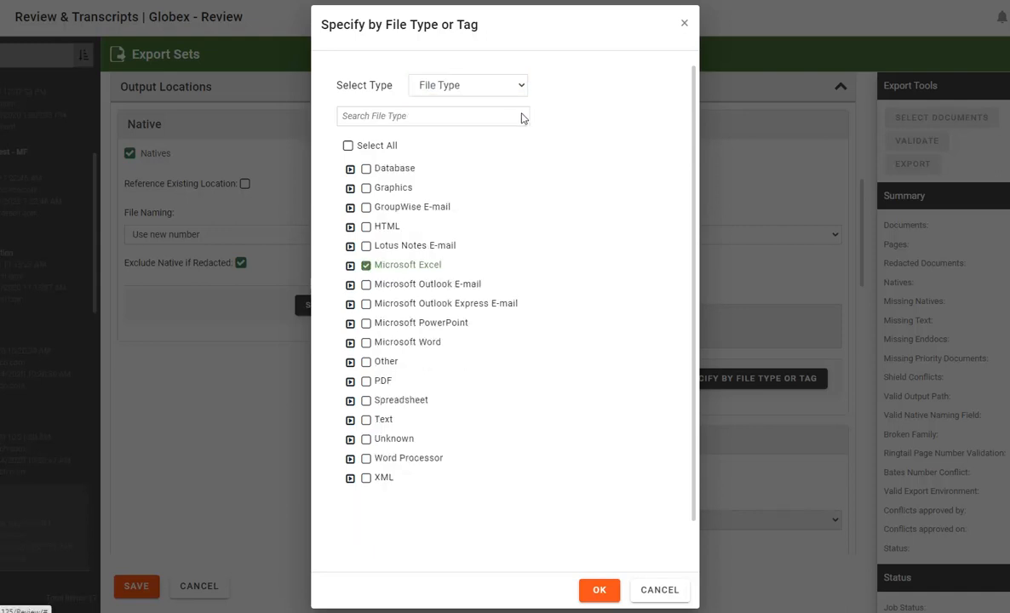
pyautogui.click(465, 120)
pyautogui.write('Excel')
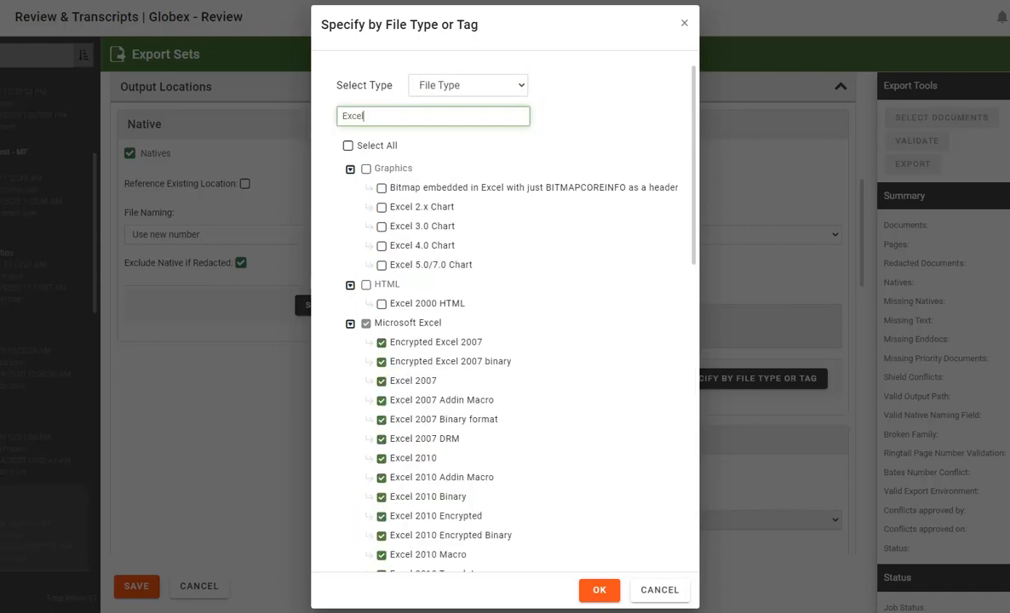
pyautogui.click(467, 85)
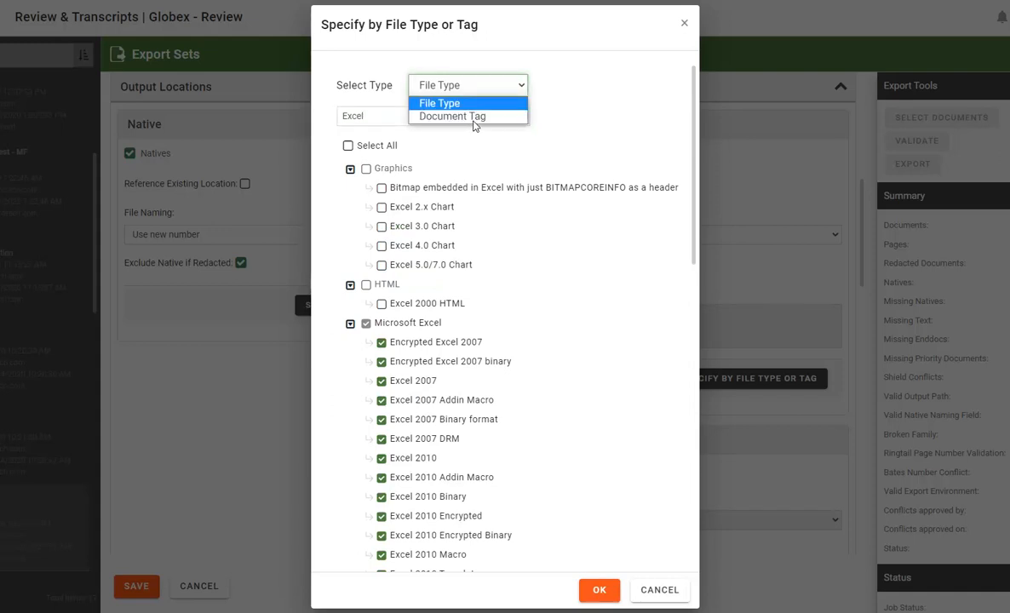
pyautogui.click(498, 117)
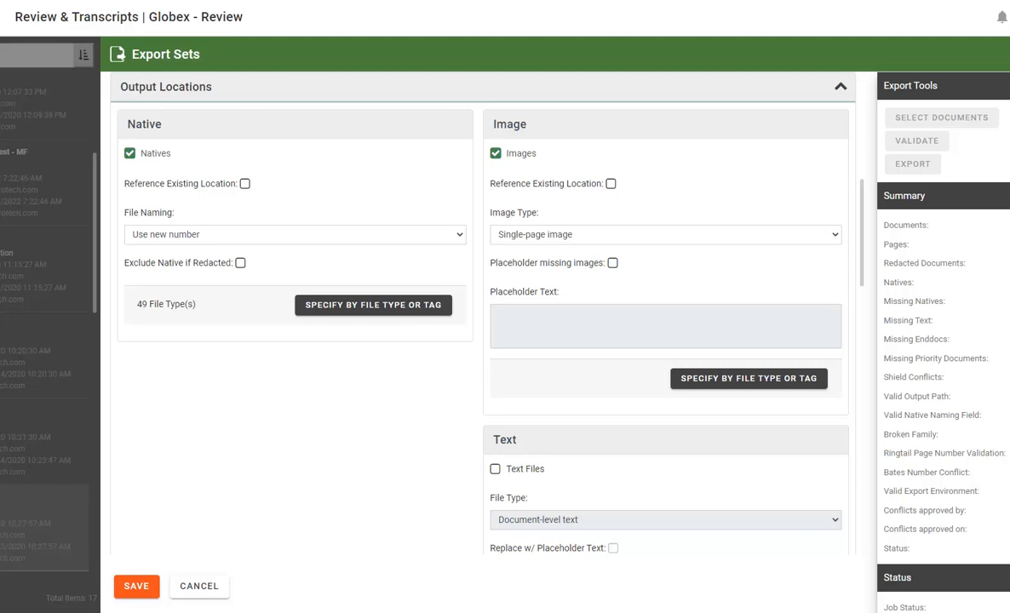
# Review the image type options and enable placeholders for missing images.
pyautogui.click(611, 184)
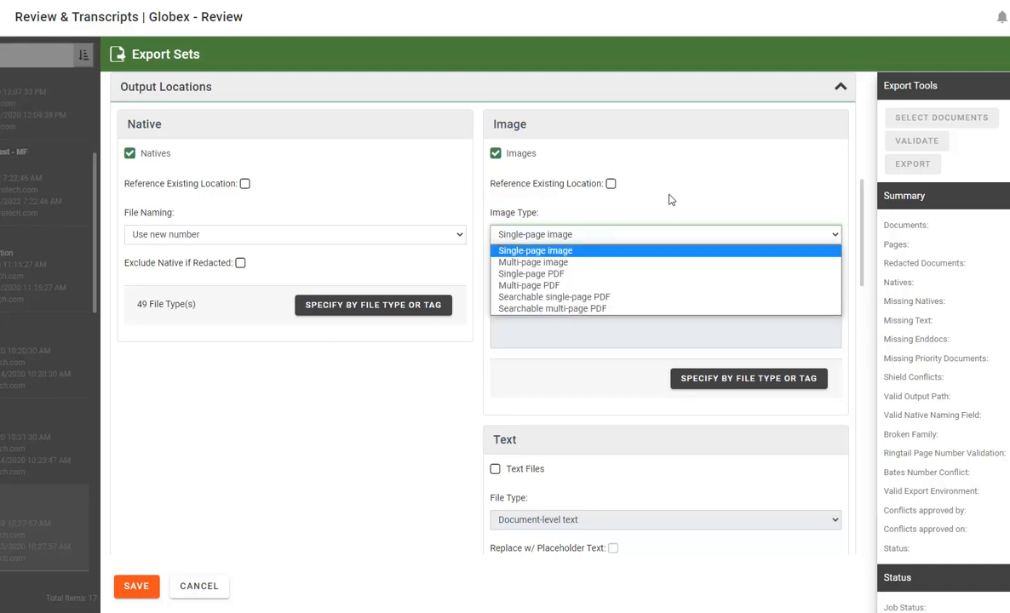
pyautogui.click(834, 237)
pyautogui.click(613, 263)
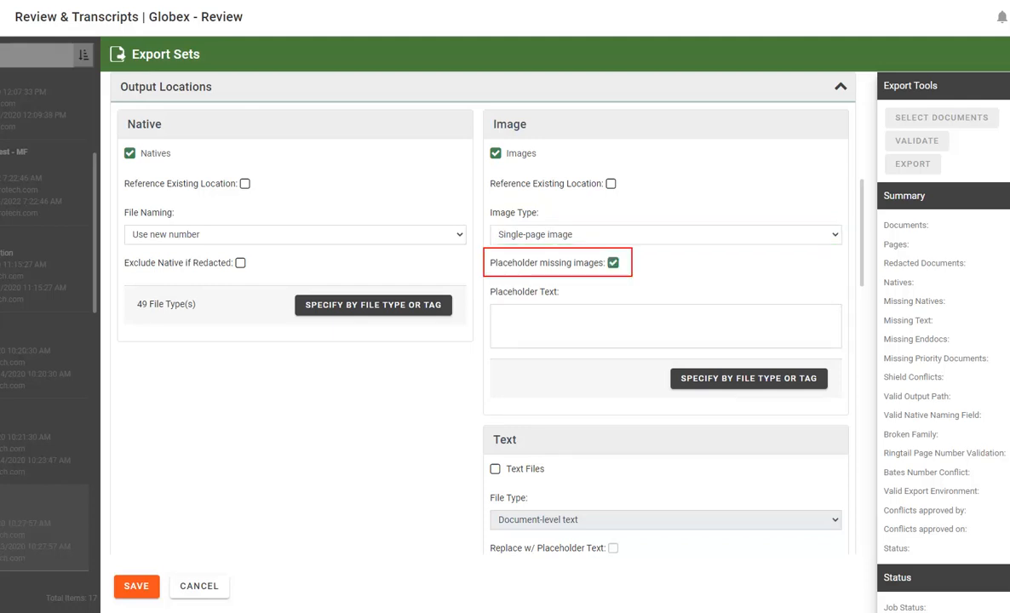
pyautogui.click(497, 315)
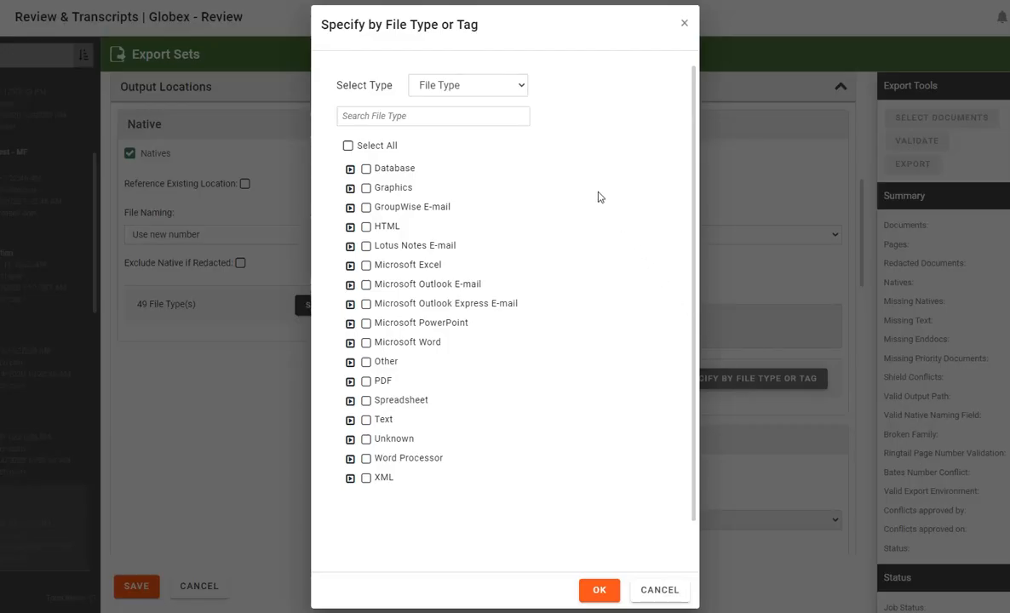
# Show the document tags available for specifying images, and return the selection type to File Type.
pyautogui.click(519, 87)
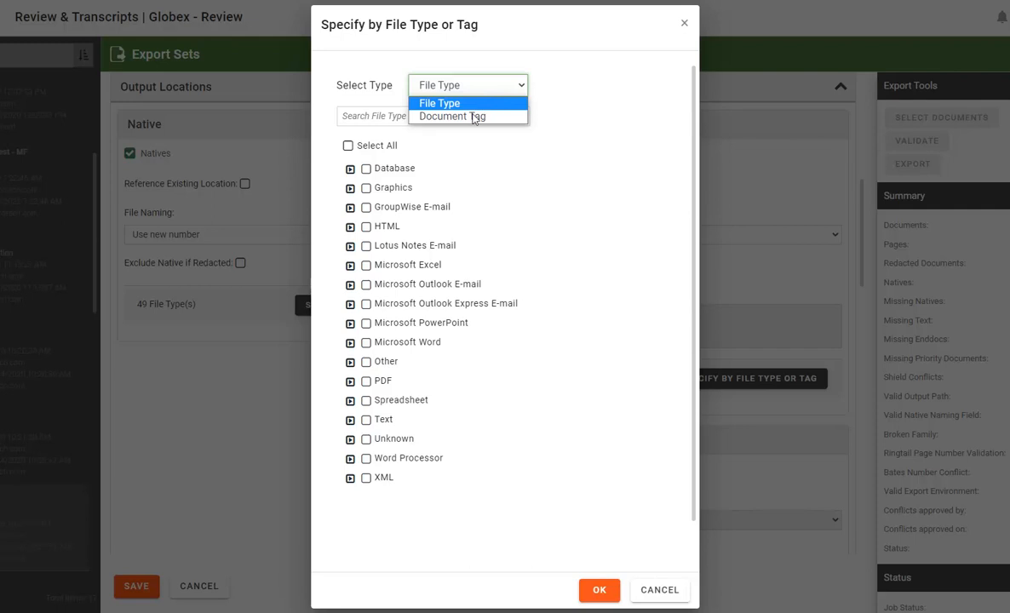
pyautogui.click(476, 115)
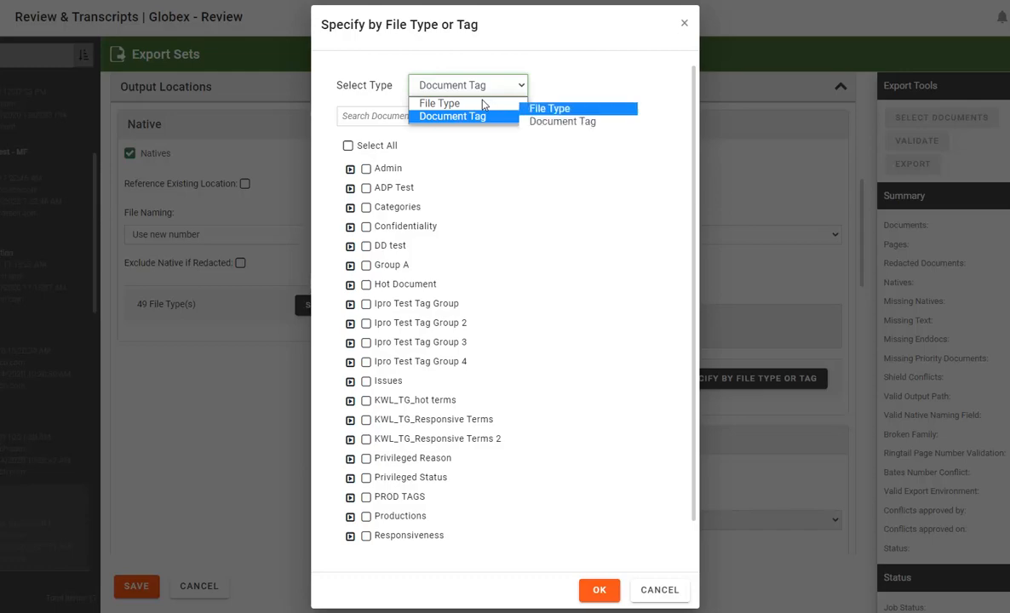
pyautogui.click(482, 104)
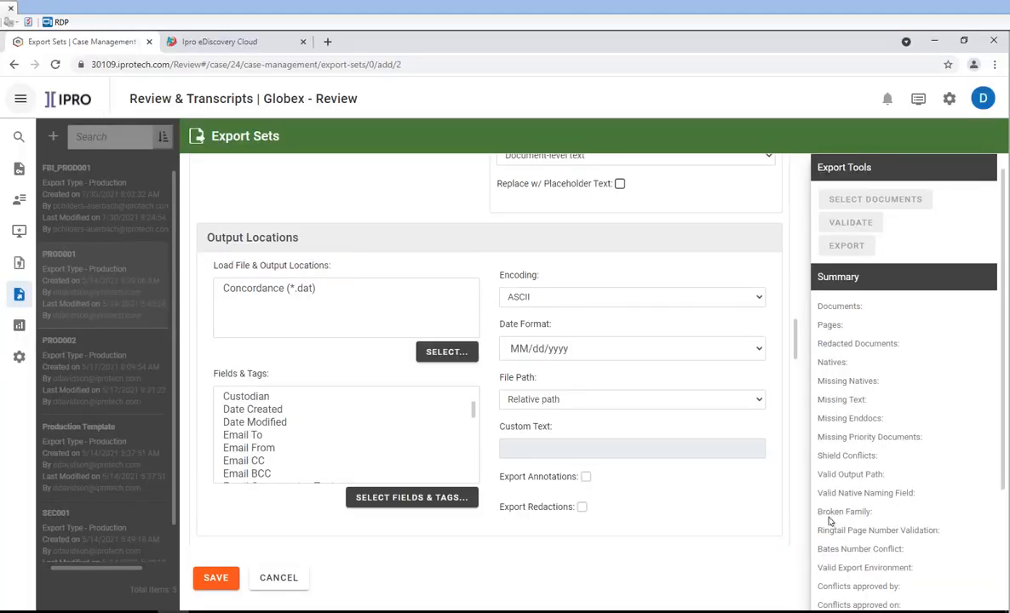
# Add Opticon (*.opt) to the load files selected for the export.
pyautogui.click(446, 352)
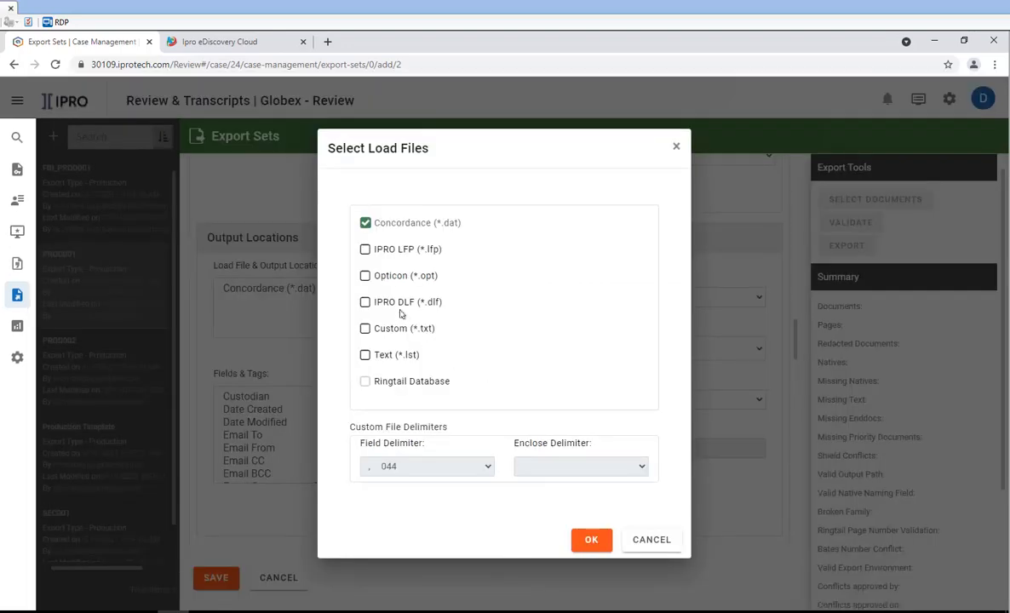
pyautogui.click(365, 276)
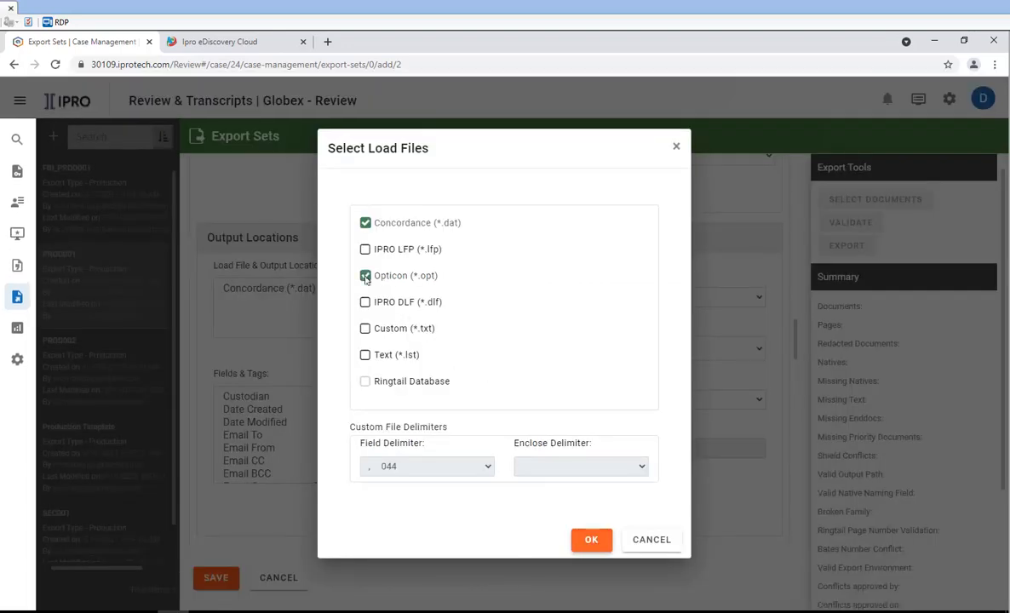
pyautogui.click(583, 541)
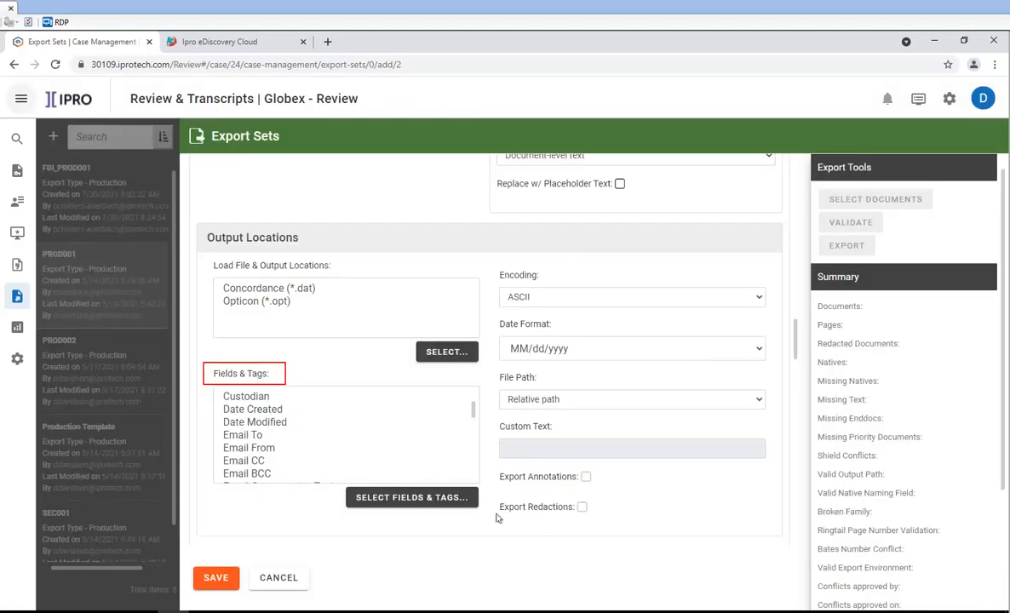
# Add [ProductionBegDoc] and [ProductionEndDoc] to the exported fields and tags, and check the encoding options.
pyautogui.click(426, 498)
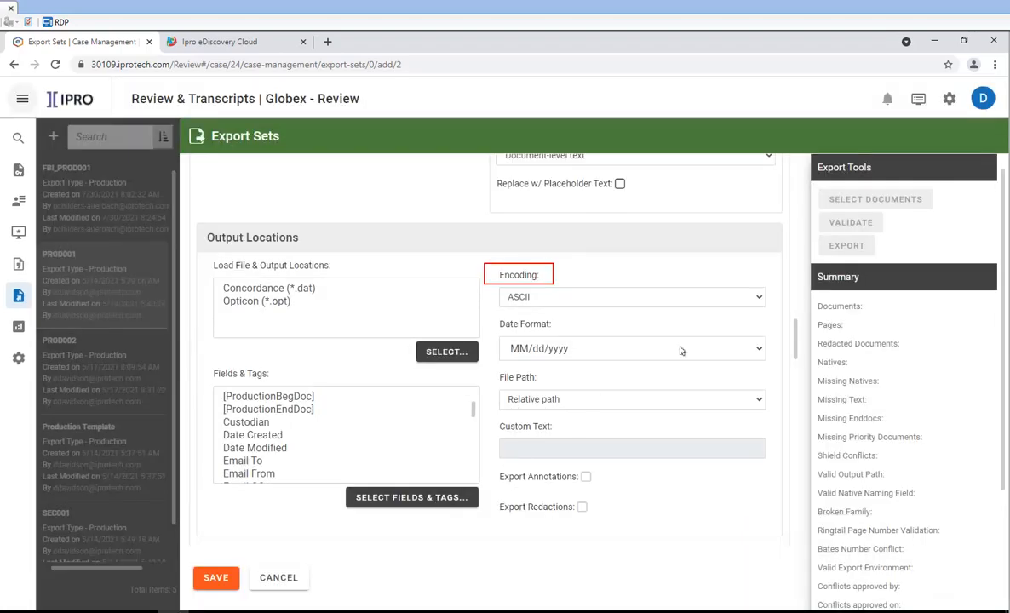
pyautogui.click(762, 298)
pyautogui.click(762, 298)
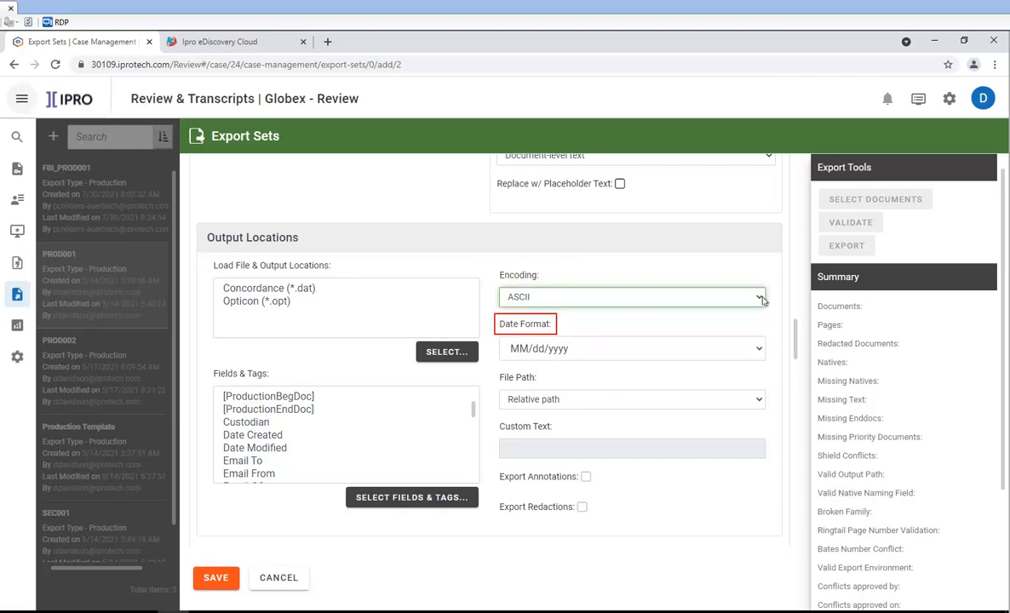
# Review the available date format and file path options, keeping MM/dd/yyyy and Relative path.
pyautogui.click(758, 350)
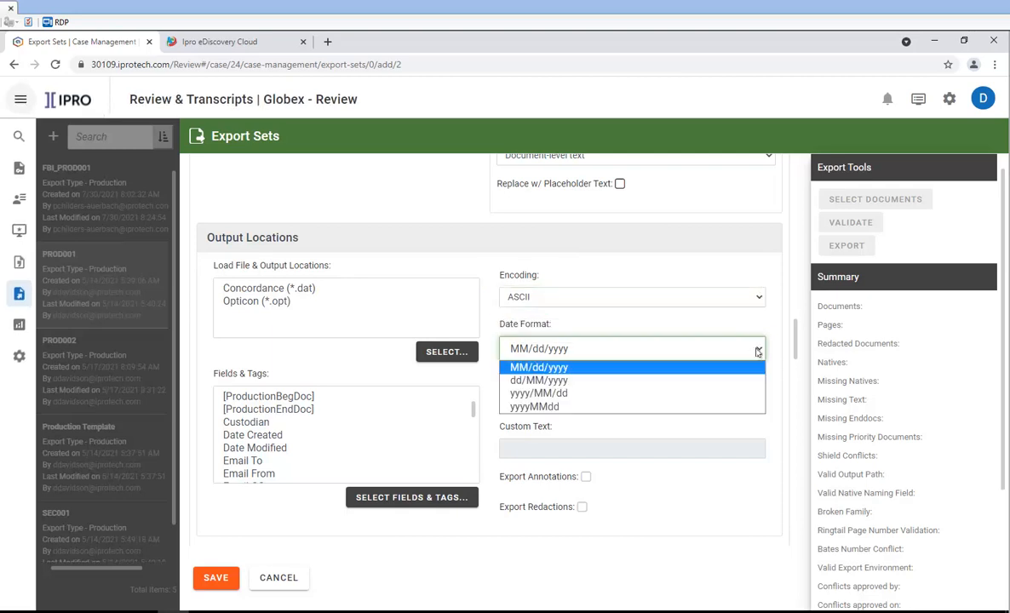
pyautogui.click(758, 350)
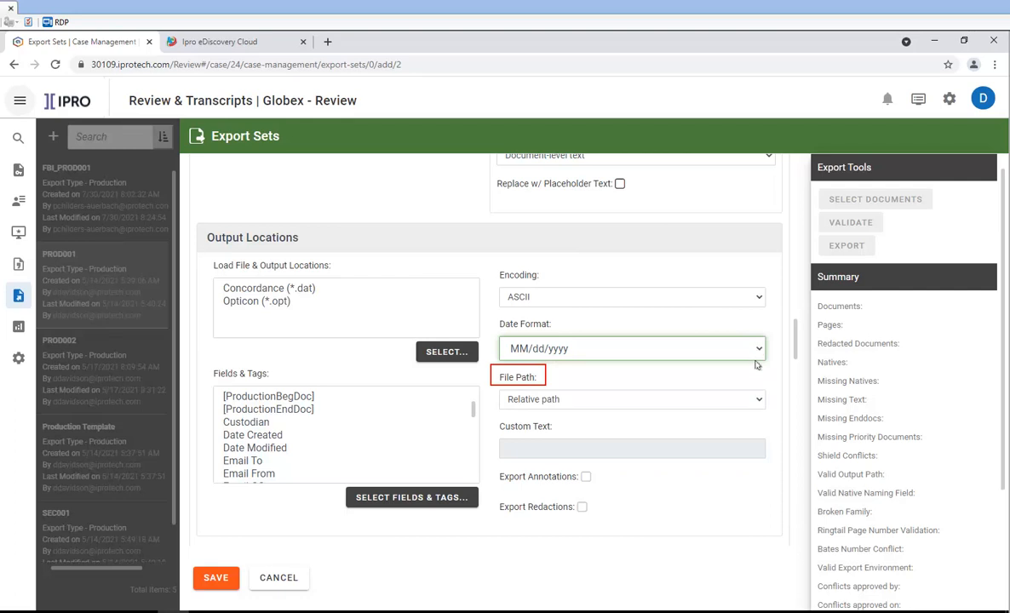
pyautogui.click(756, 401)
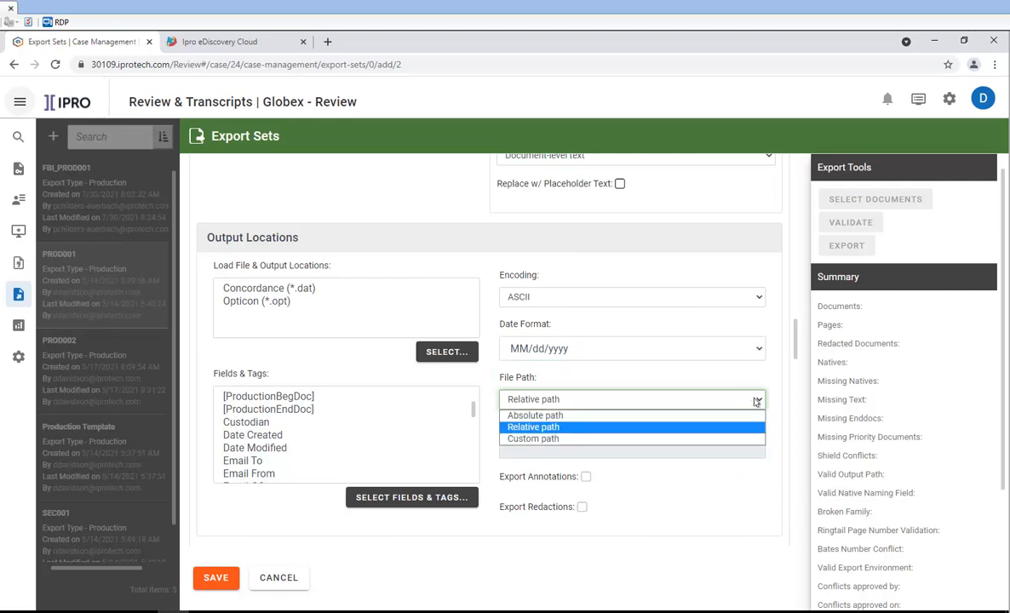
pyautogui.click(756, 401)
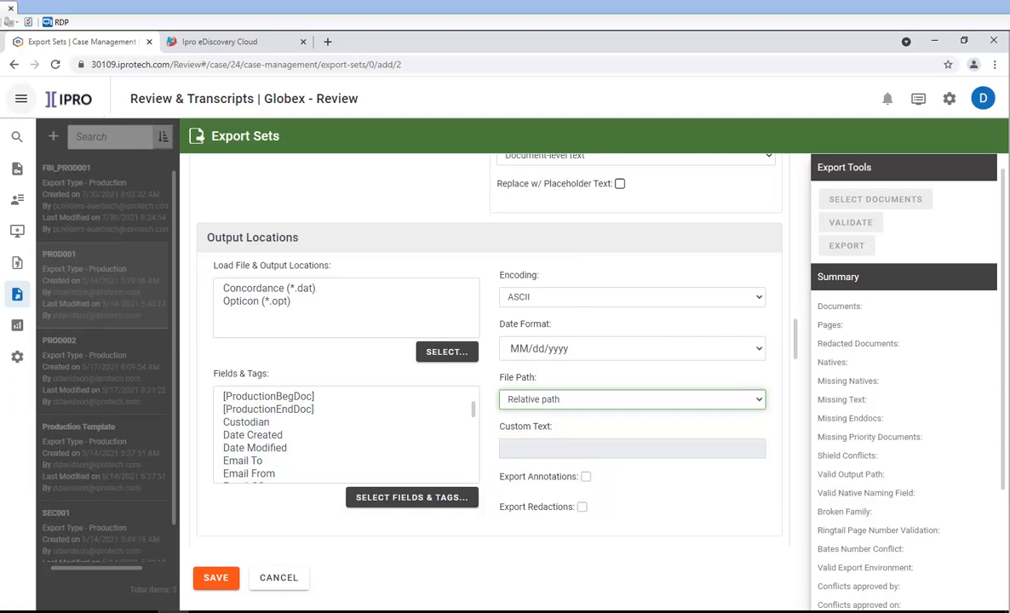
# Examine the volume information, folder information and sample directory structure of the export.
pyautogui.scroll(-3, 489, 357)
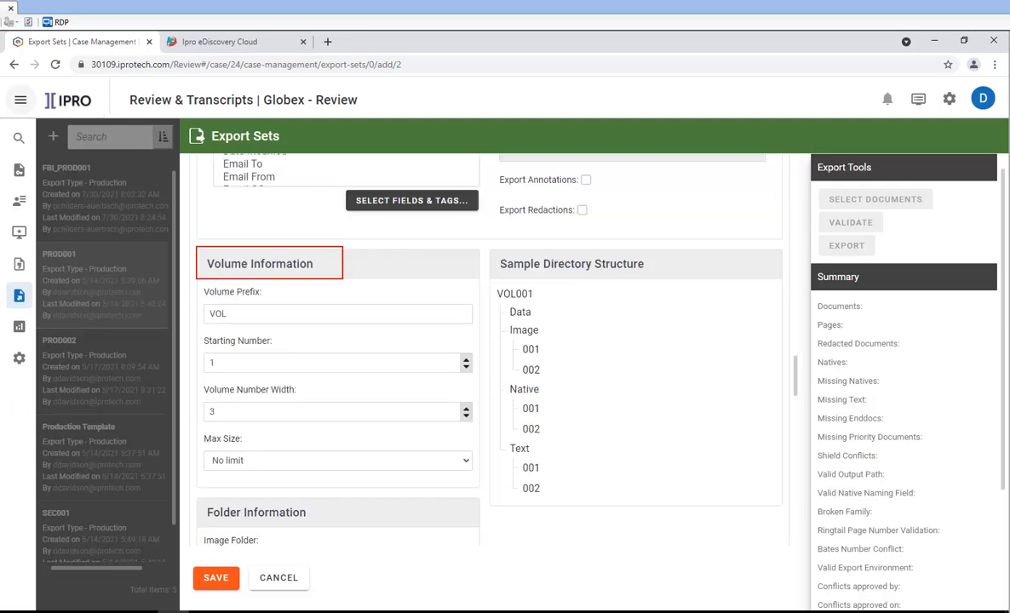
pyautogui.scroll(-3, 490, 358)
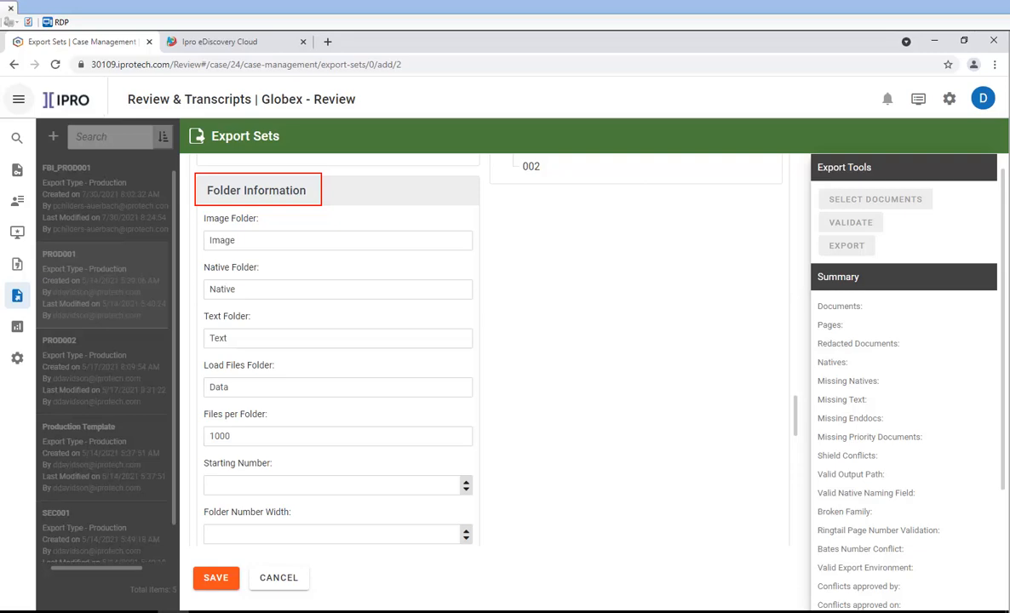
pyautogui.scroll(3, 490, 357)
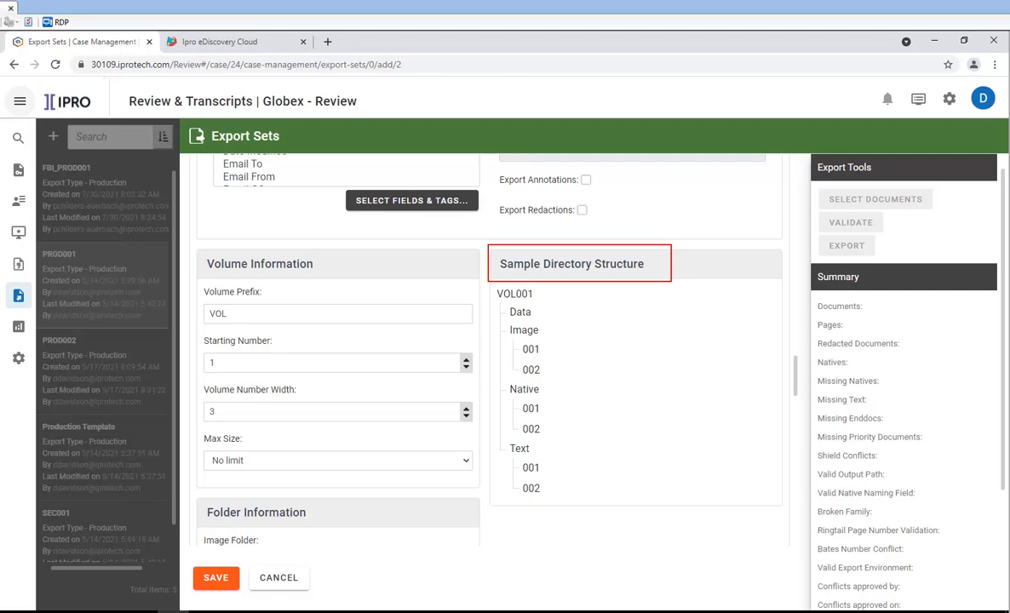
# Enable burning of redactions in the image options and keep the Black with white font style.
pyautogui.scroll(-5, 755, 402)
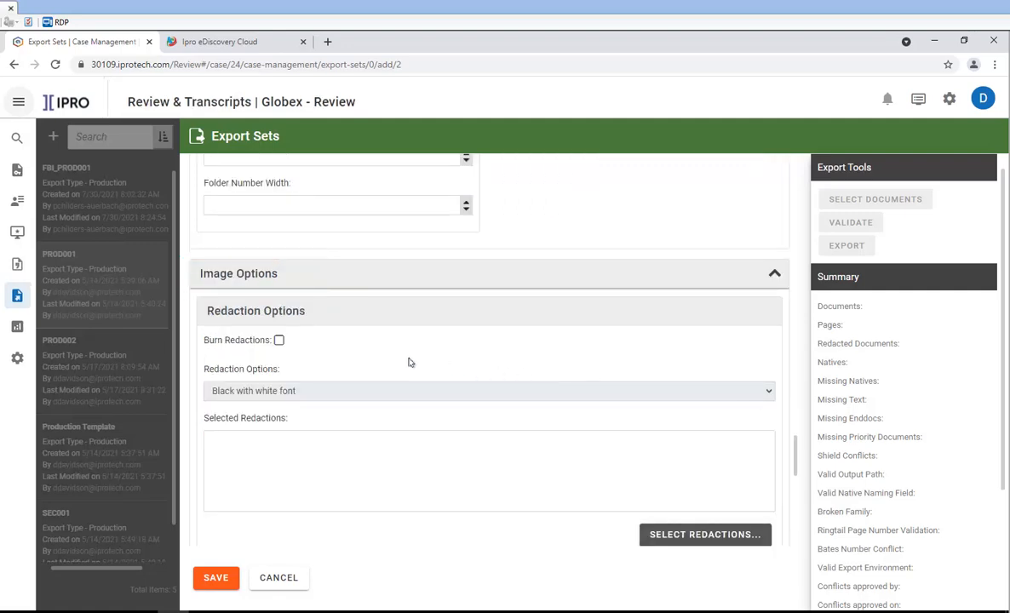
pyautogui.click(279, 340)
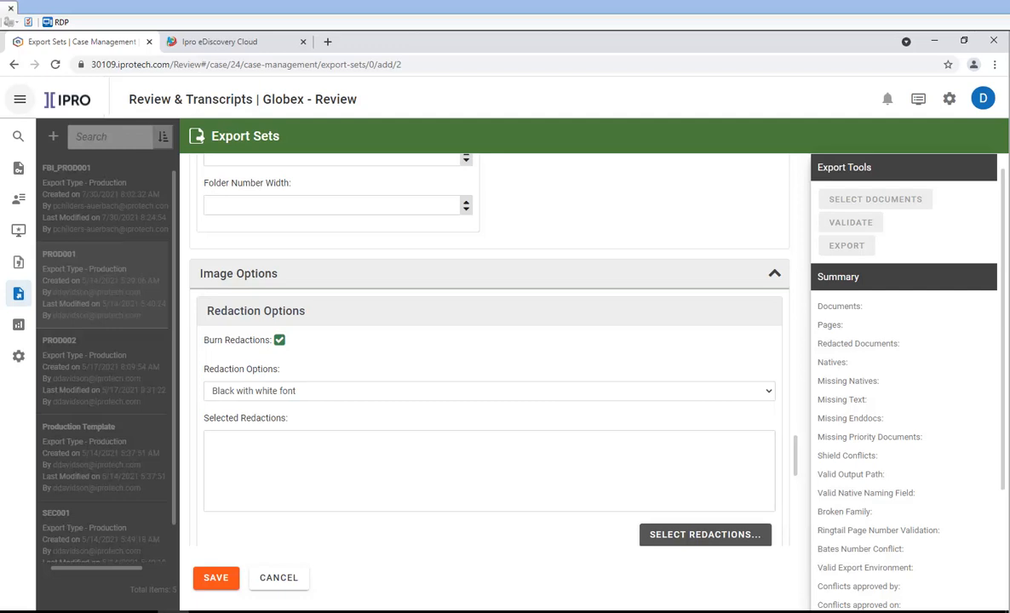
pyautogui.click(281, 391)
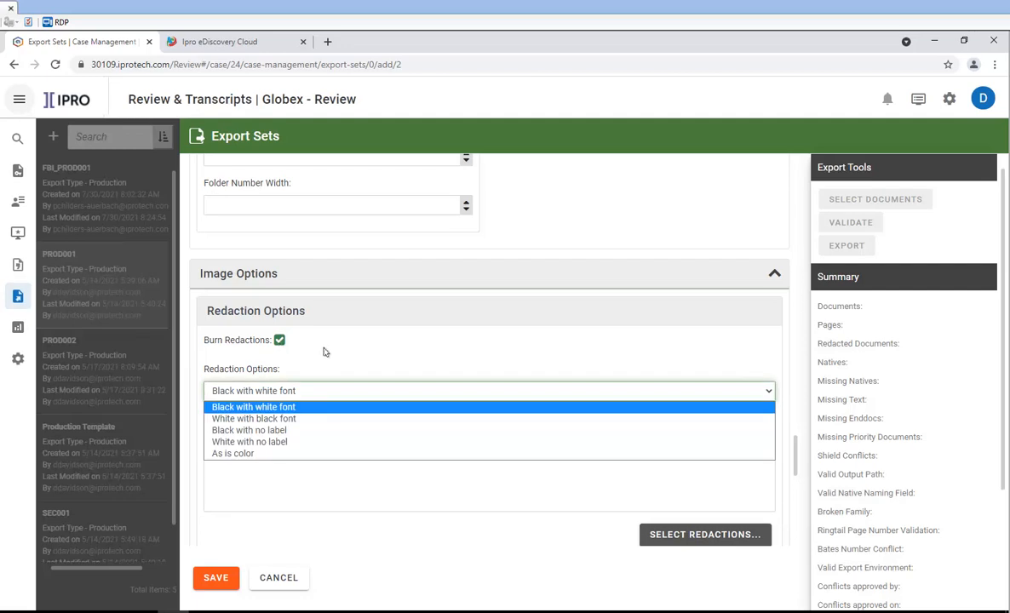
pyautogui.click(770, 392)
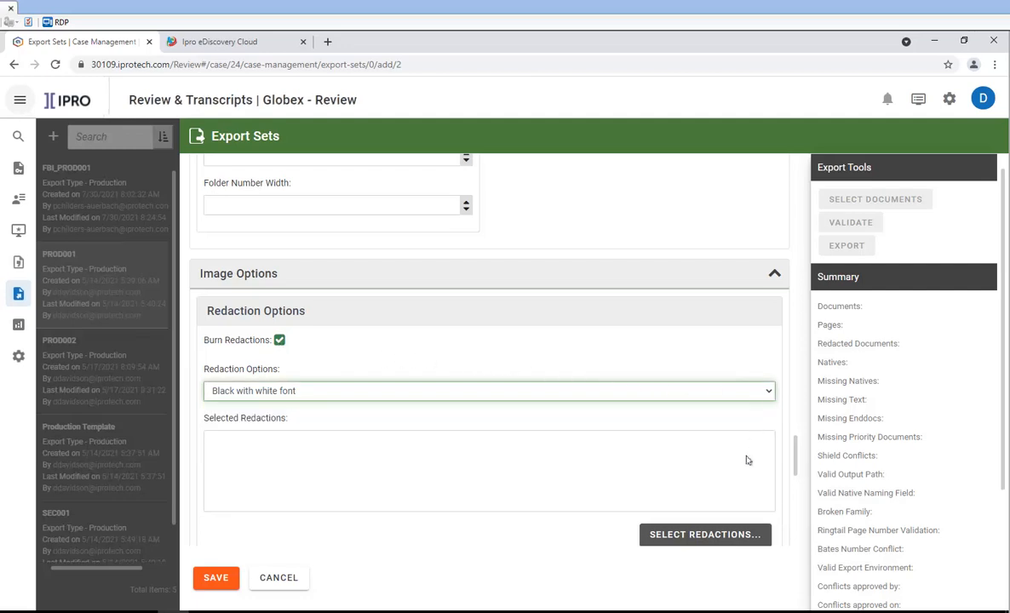
# Select all available redactions for burning onto the exported images.
pyautogui.click(718, 535)
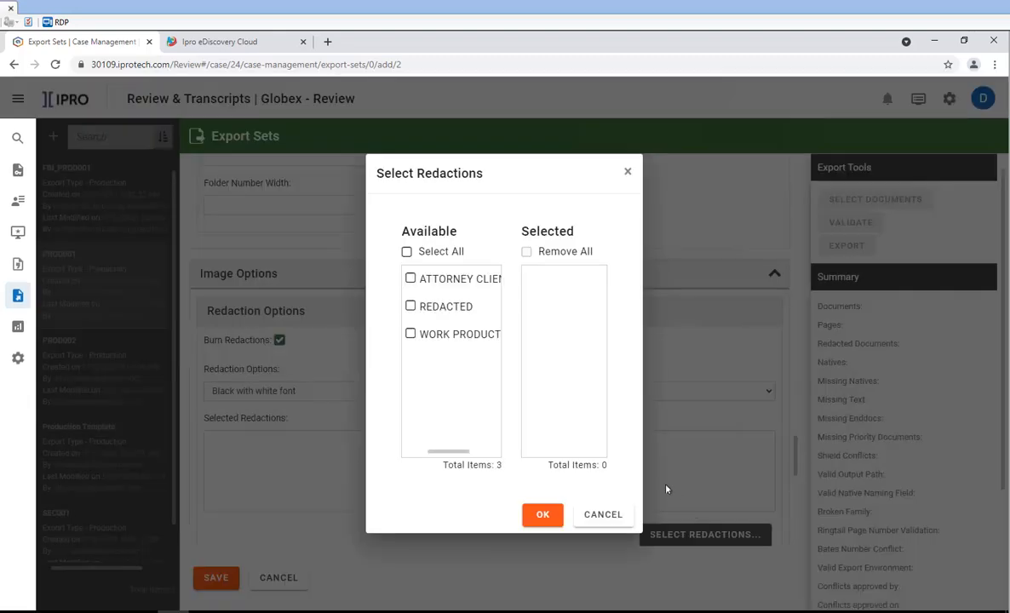
pyautogui.click(407, 253)
pyautogui.click(536, 514)
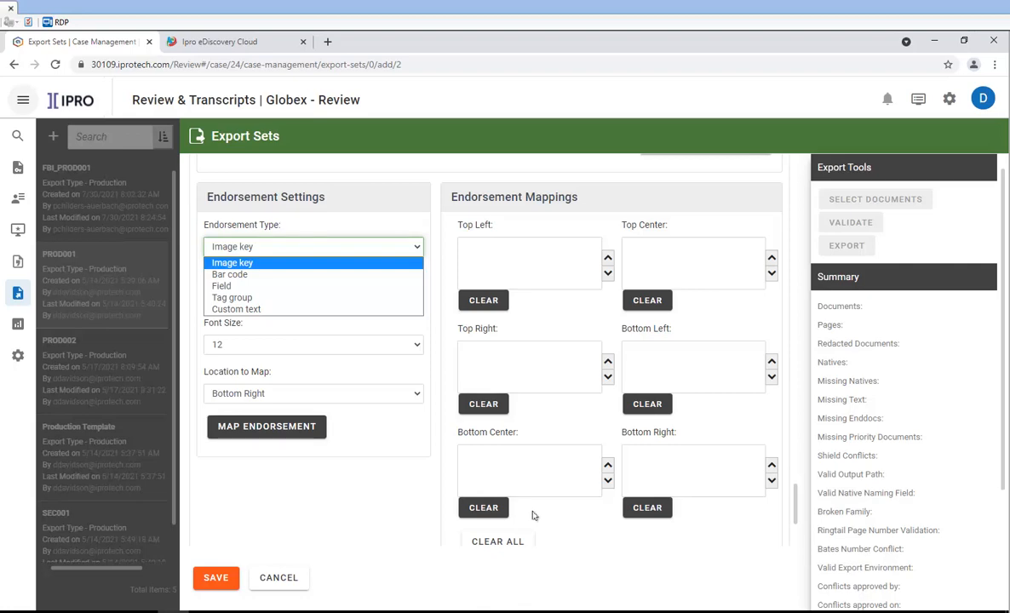
# Map an Image key endorsement to Bottom Right on all pages at font size 12, and save the export set.
pyautogui.click(417, 249)
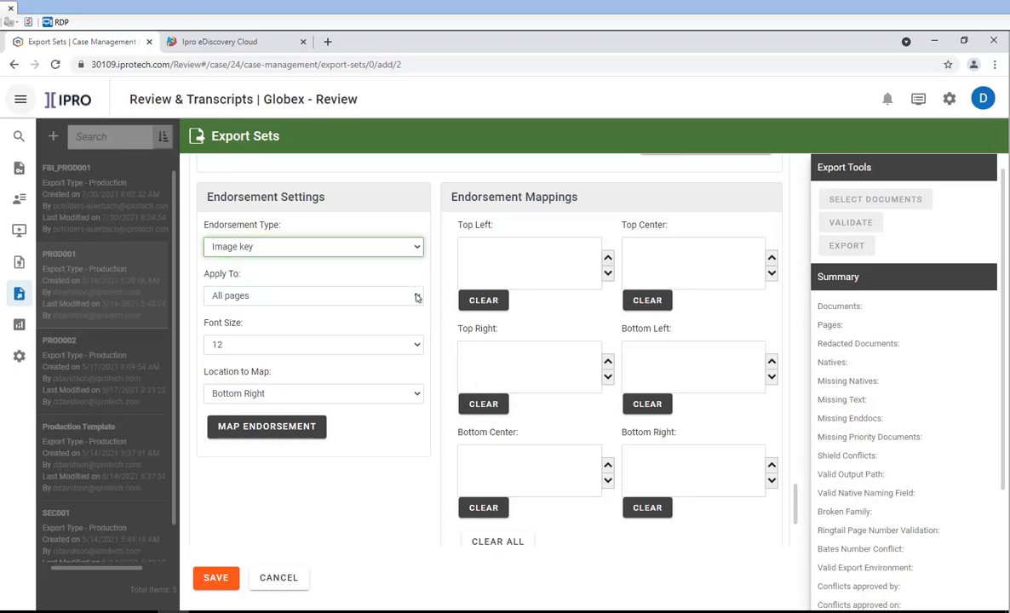
pyautogui.click(417, 296)
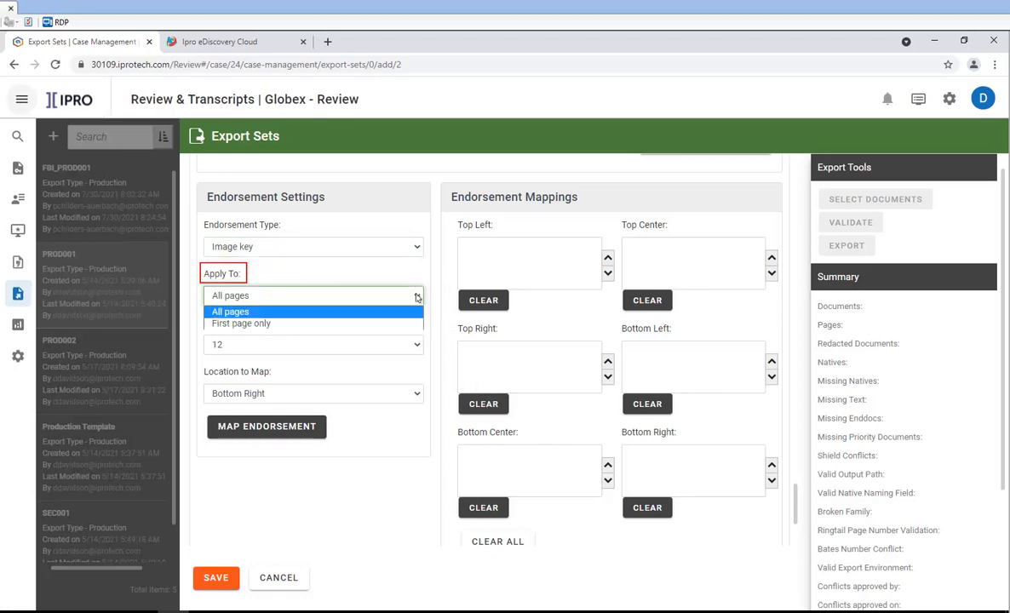
pyautogui.click(418, 297)
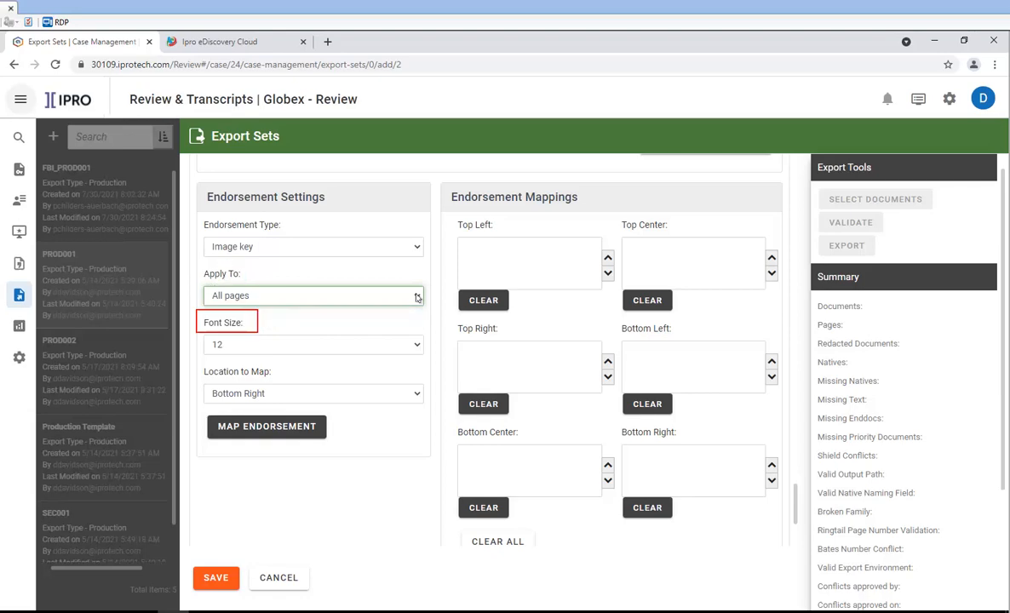
pyautogui.click(418, 346)
pyautogui.click(418, 346)
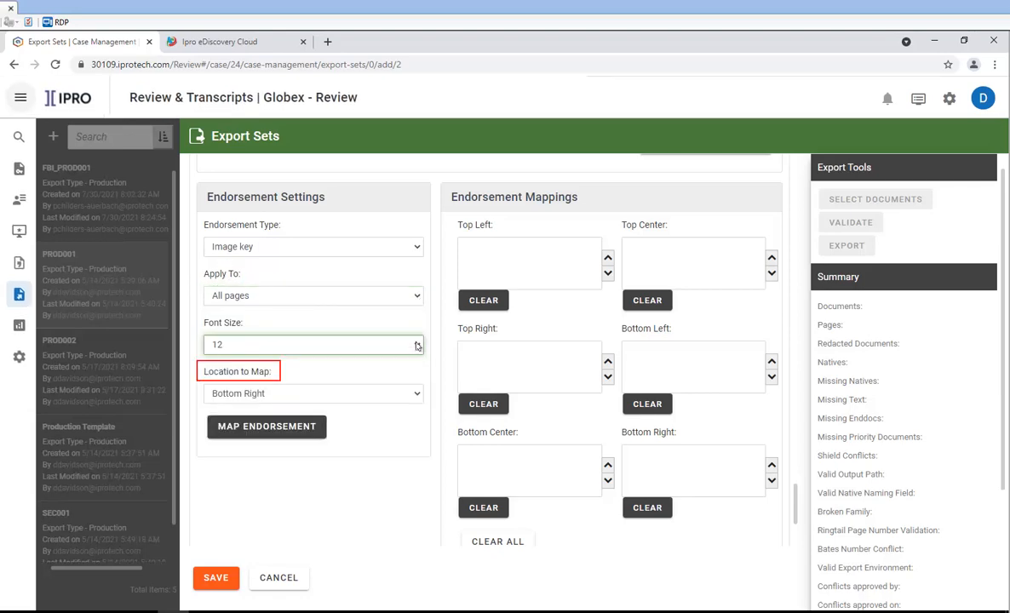
pyautogui.click(418, 393)
pyautogui.click(418, 394)
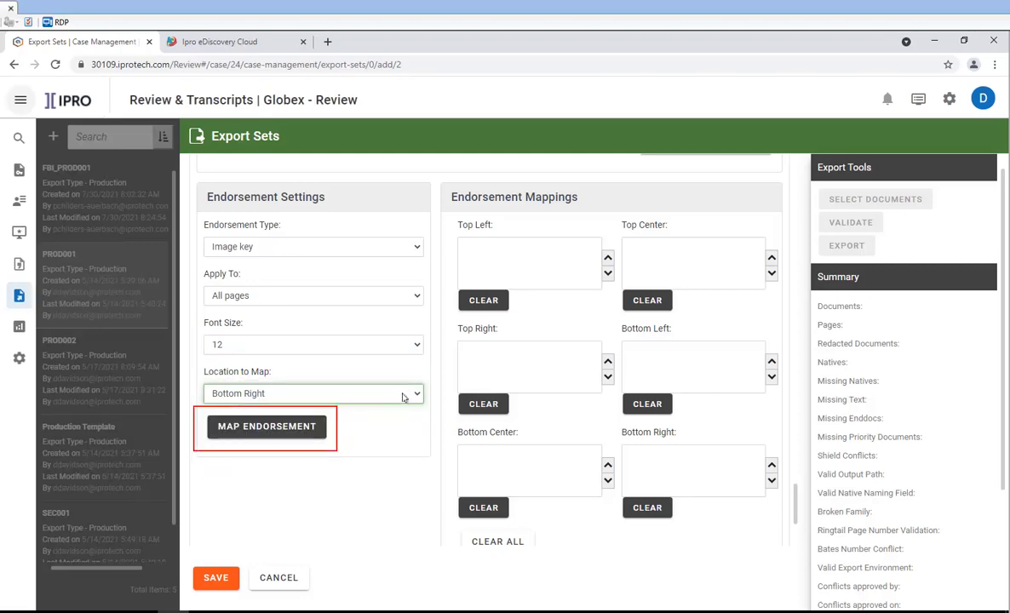
pyautogui.click(243, 429)
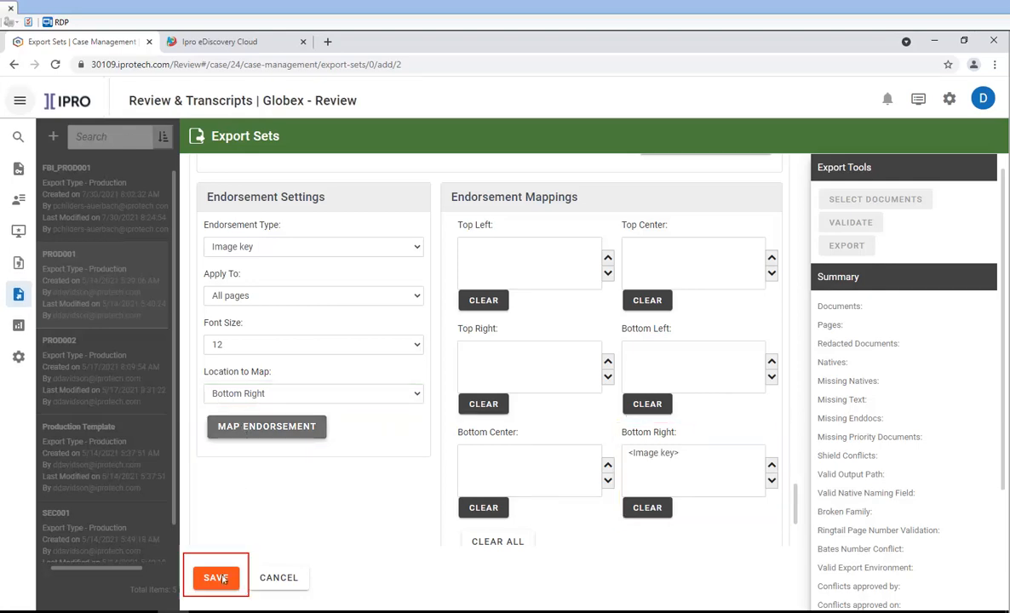
pyautogui.click(216, 578)
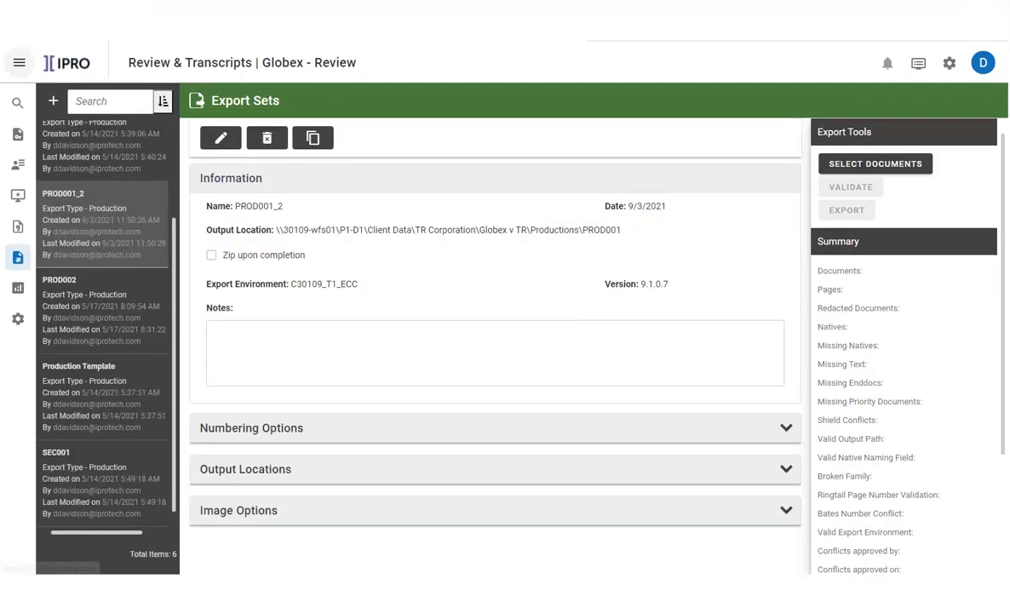